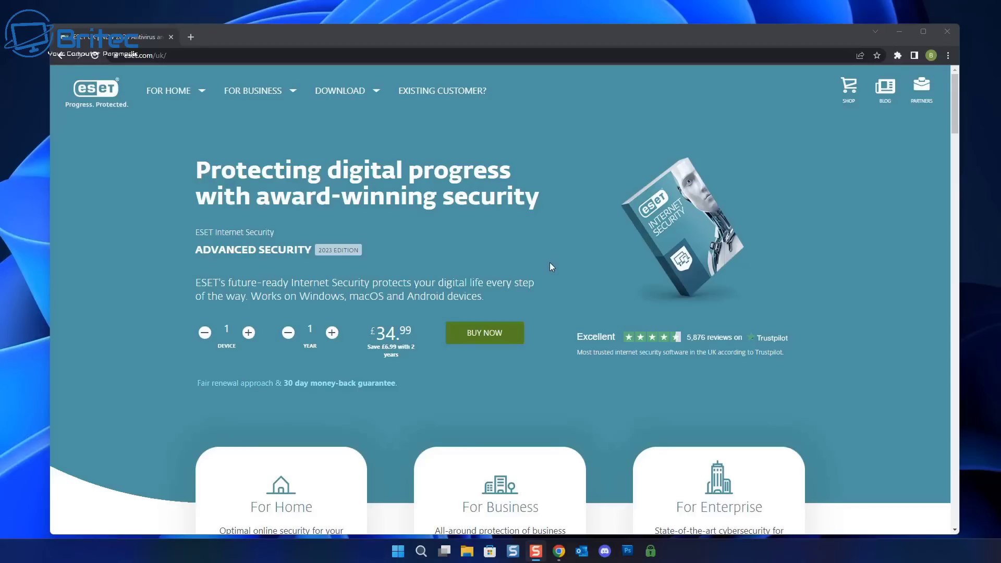
- Go to the HOME SECURITY comparison and choose BUY NOW under Premium Security (Smart Security Premium)
scroll(550, 263, down, 4)
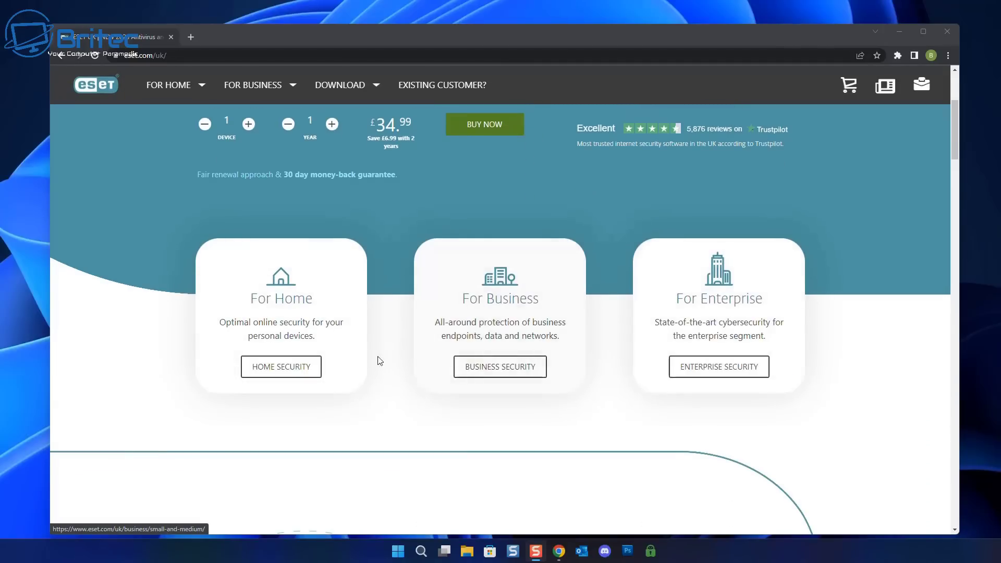
click(282, 372)
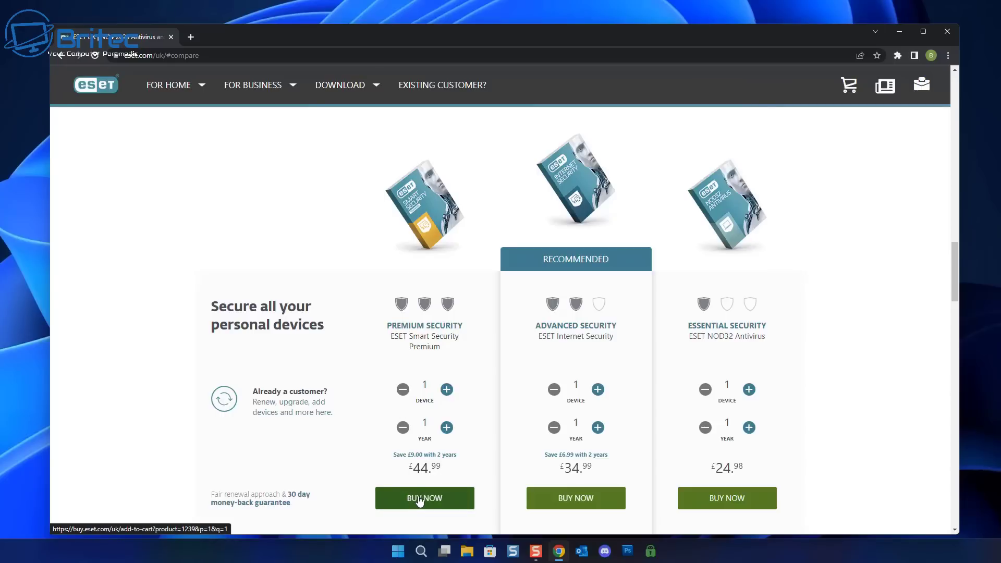
click(419, 500)
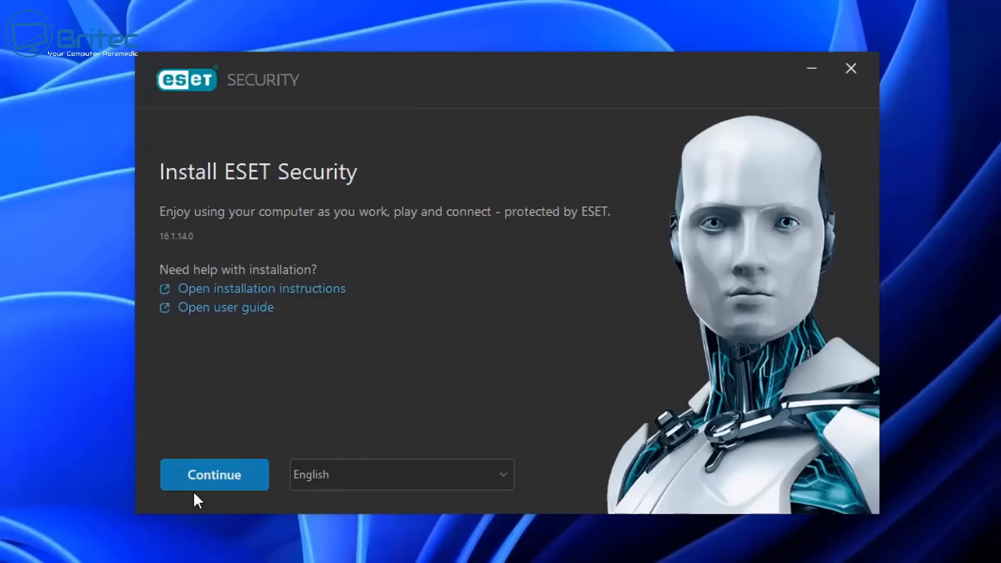
- Continue from the Install ESET Security welcome screen to begin installing
click(227, 475)
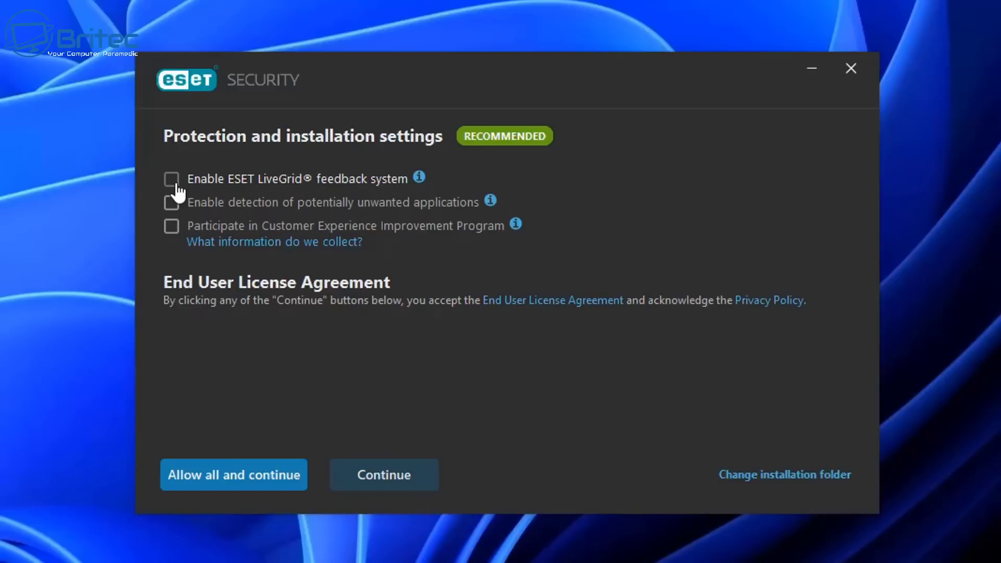
- Enable detection of potentially unwanted applications and continue to the next installer page
mouse_move(422, 184)
click(172, 203)
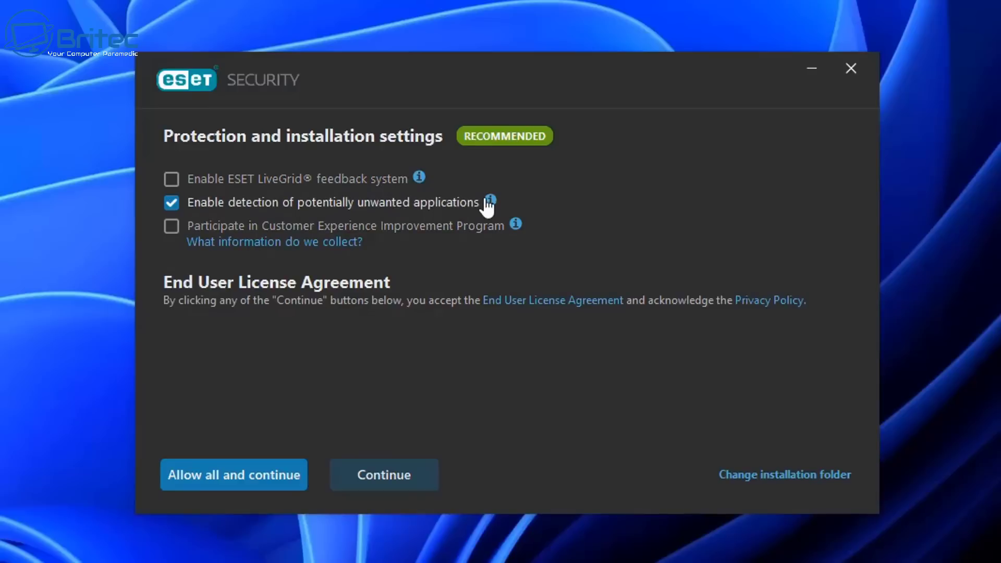
mouse_move(491, 205)
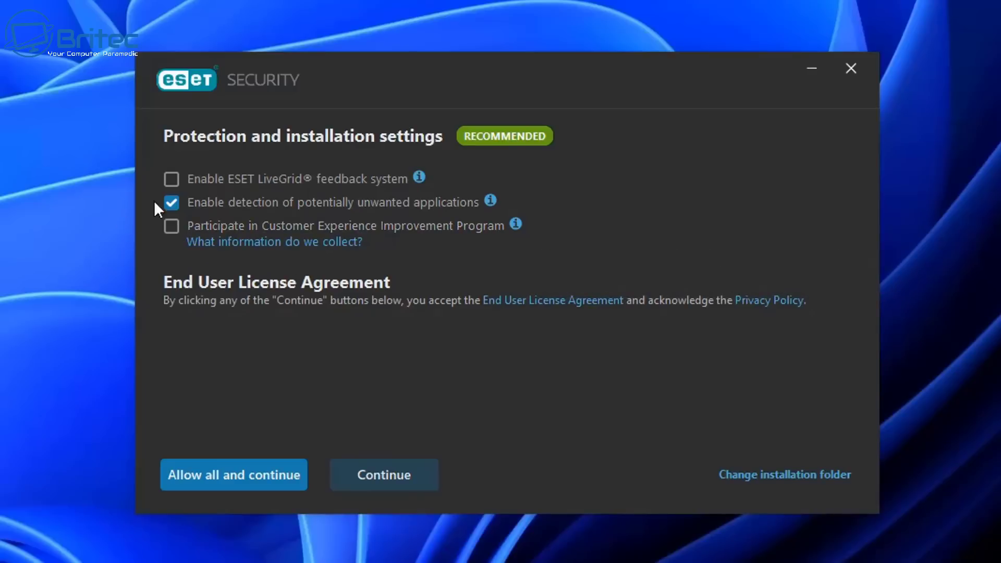
click(384, 475)
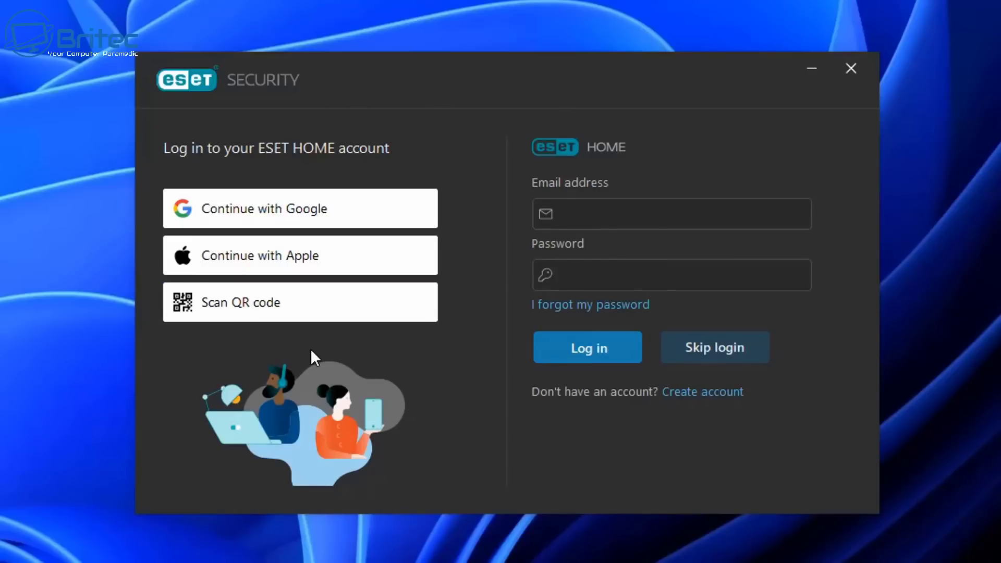
- Skip the ESET HOME login and choose 'Use a purchased License Key' for activation
click(701, 361)
click(729, 360)
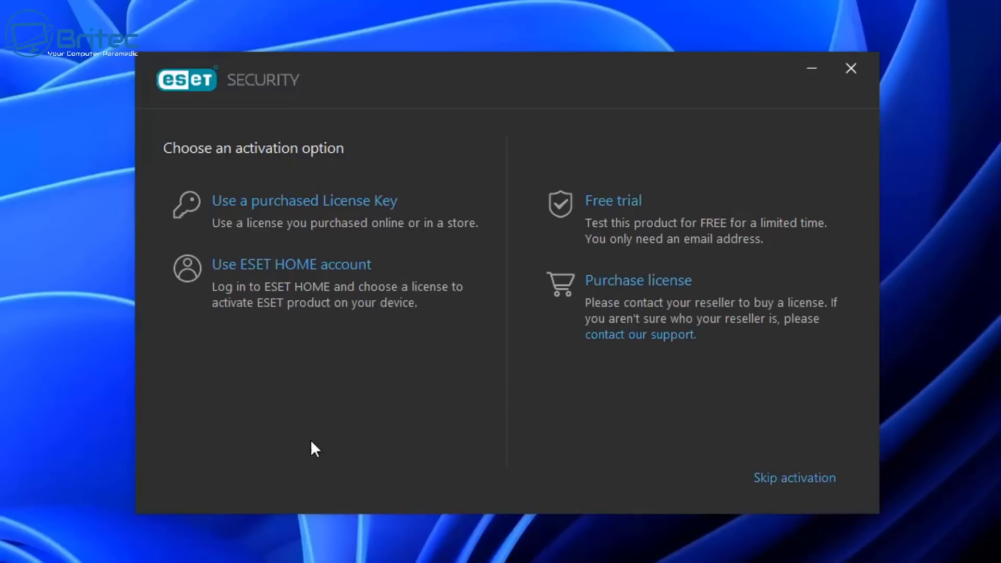
click(298, 205)
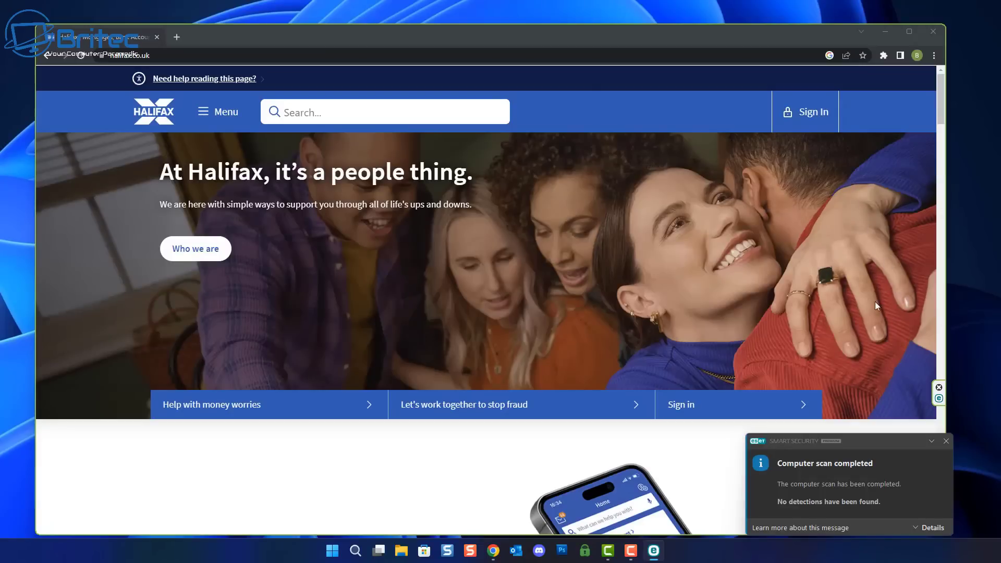
- View the Secured by ESET info, dismiss the scan-completed notice, and accept PayPal's cookie notice
click(938, 399)
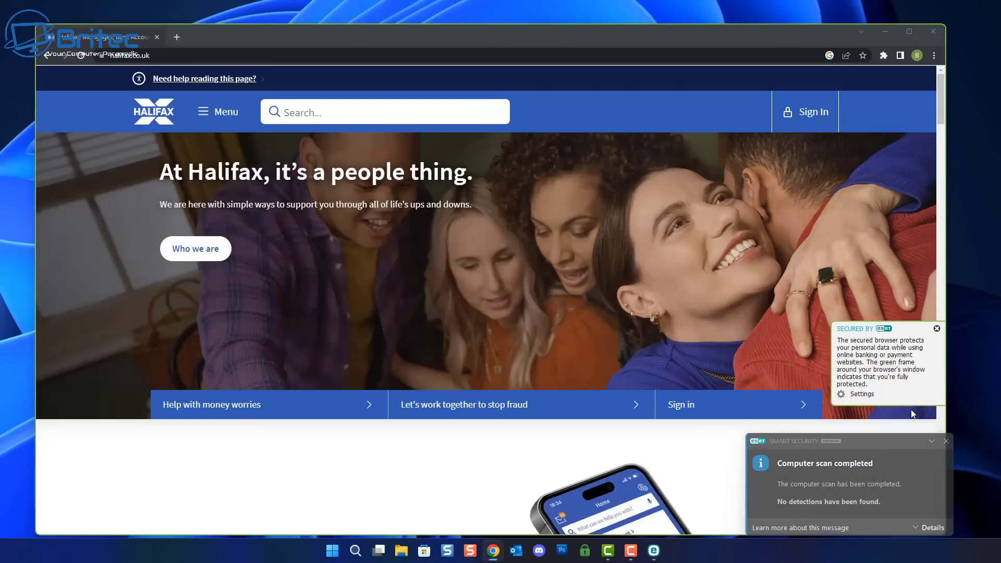
click(946, 443)
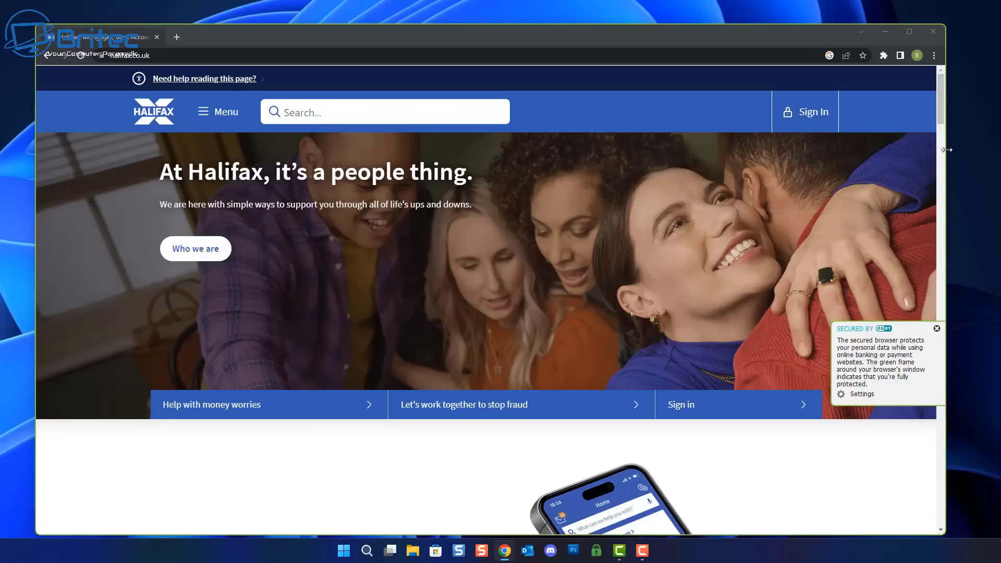
click(937, 330)
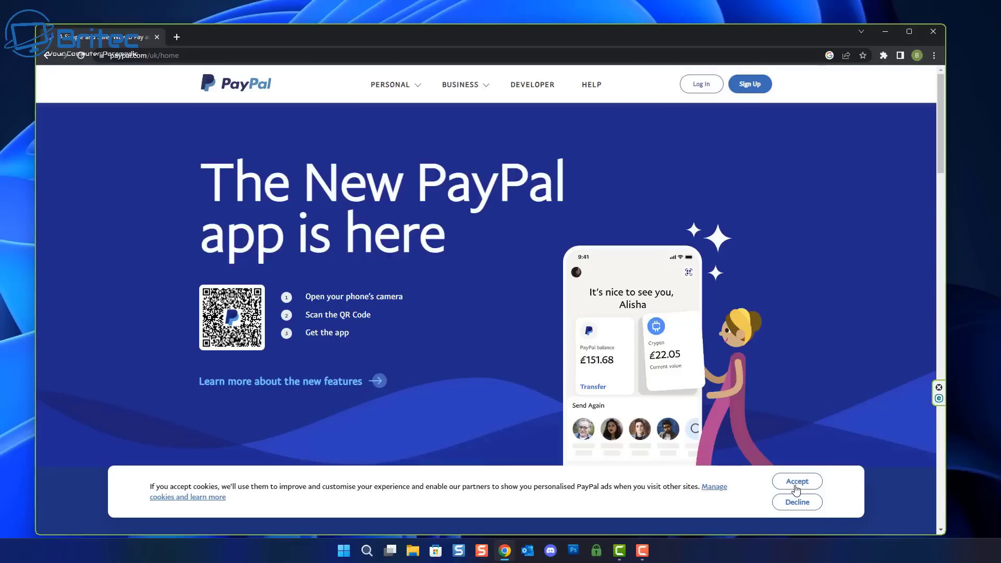
click(858, 478)
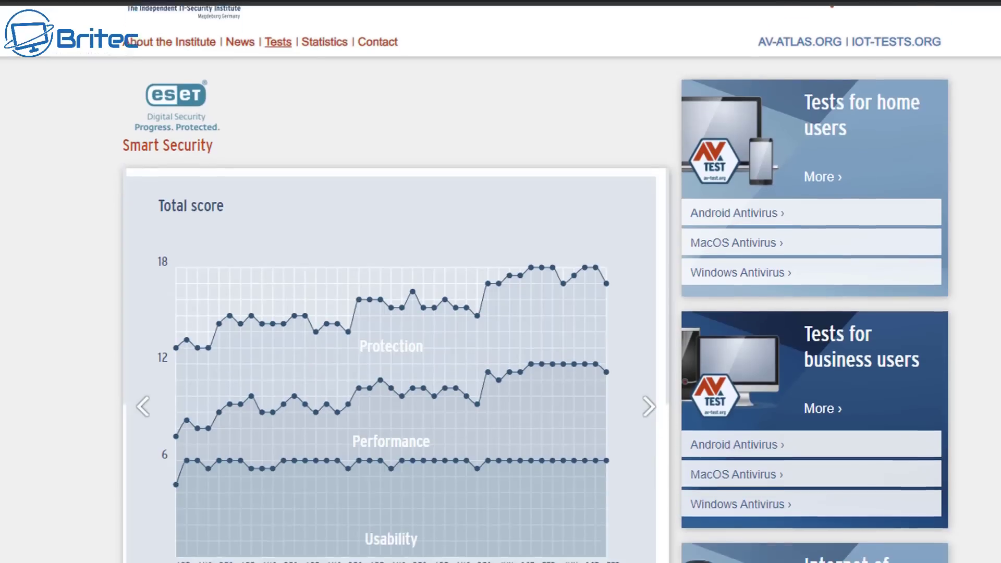
- Scroll the AV-TEST ESET report down to the Protection and Performance result tables
scroll(500, 281, down, 10)
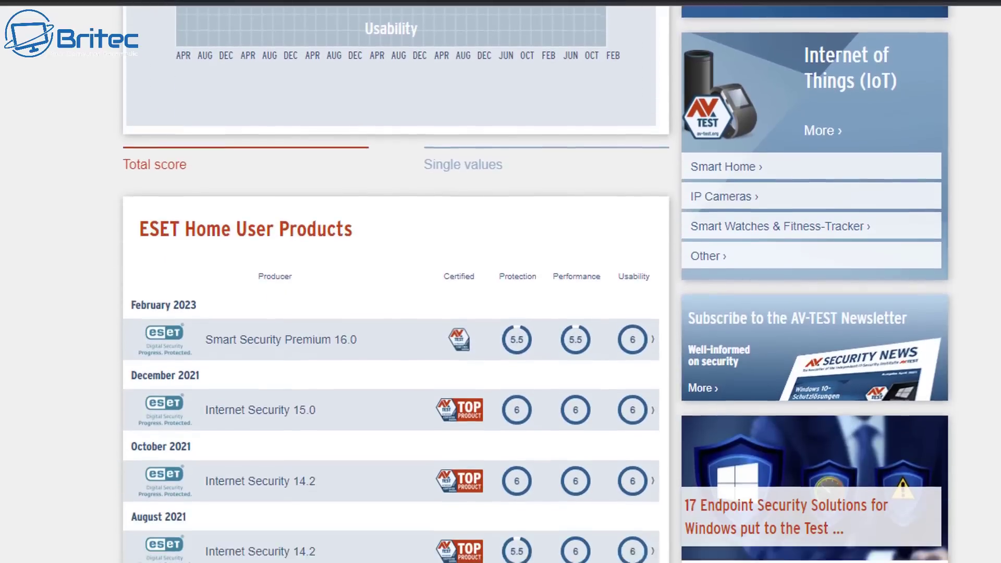
scroll(921, 307, down, 3)
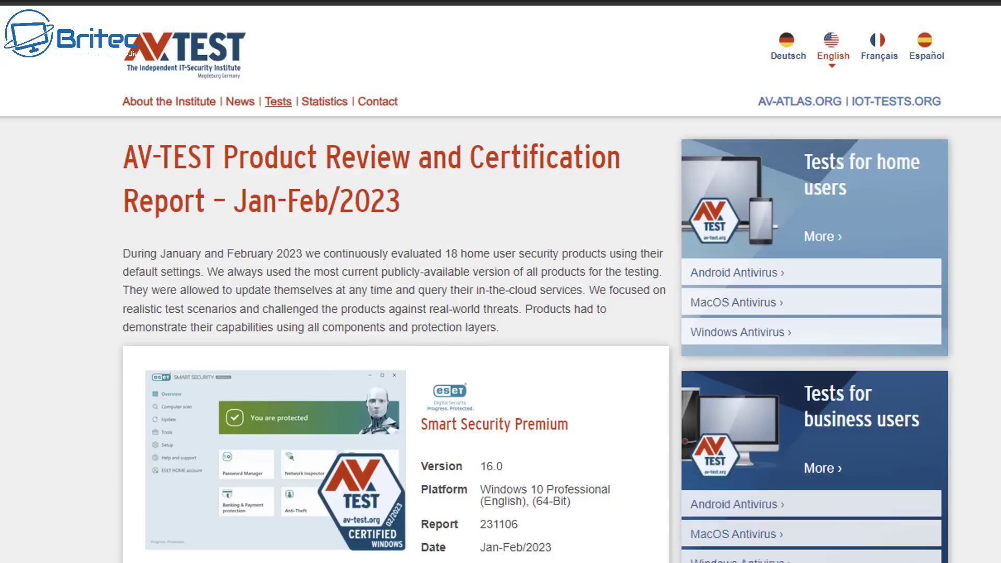
scroll(500, 291, down, 6)
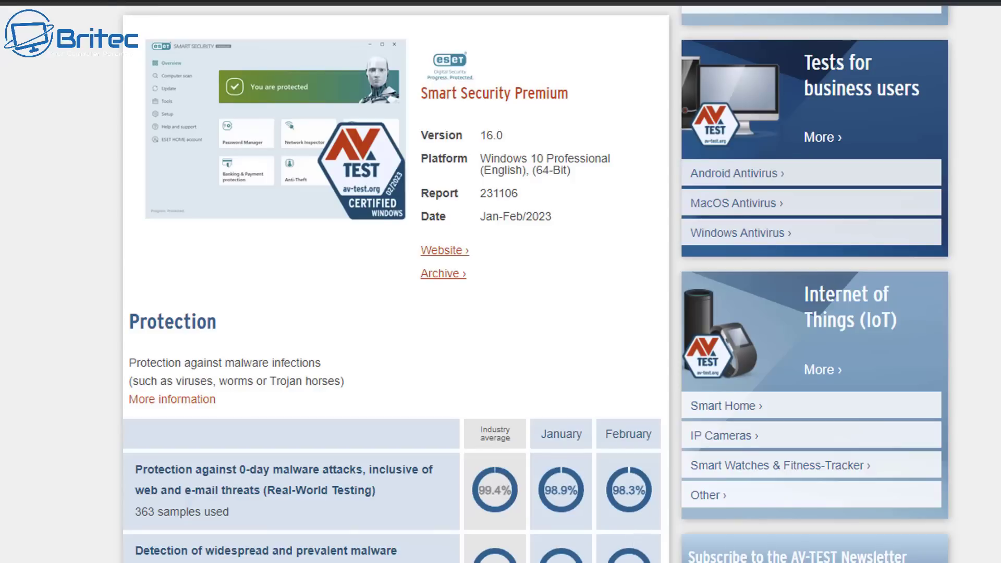
scroll(500, 282, down, 5)
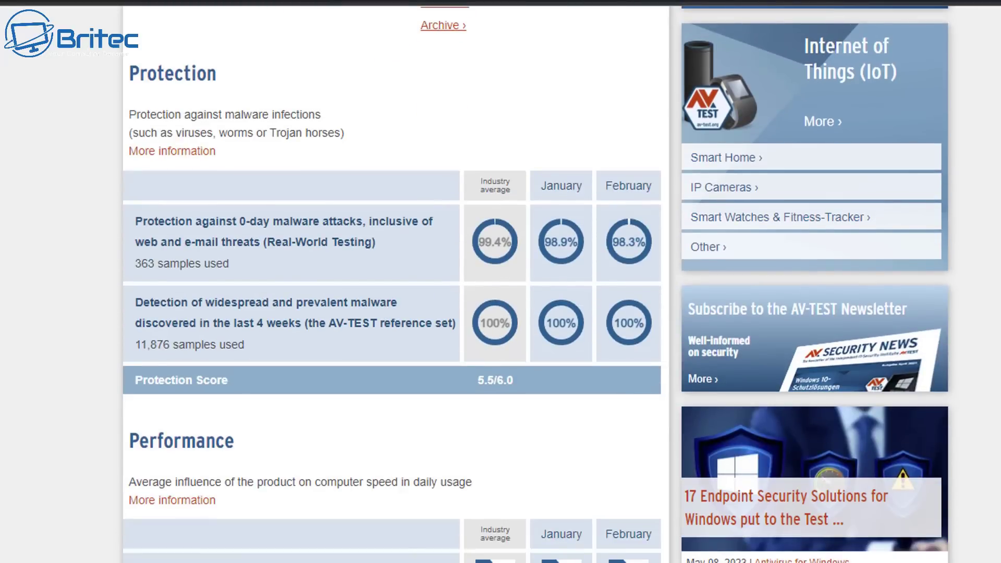
scroll(500, 282, down, 2)
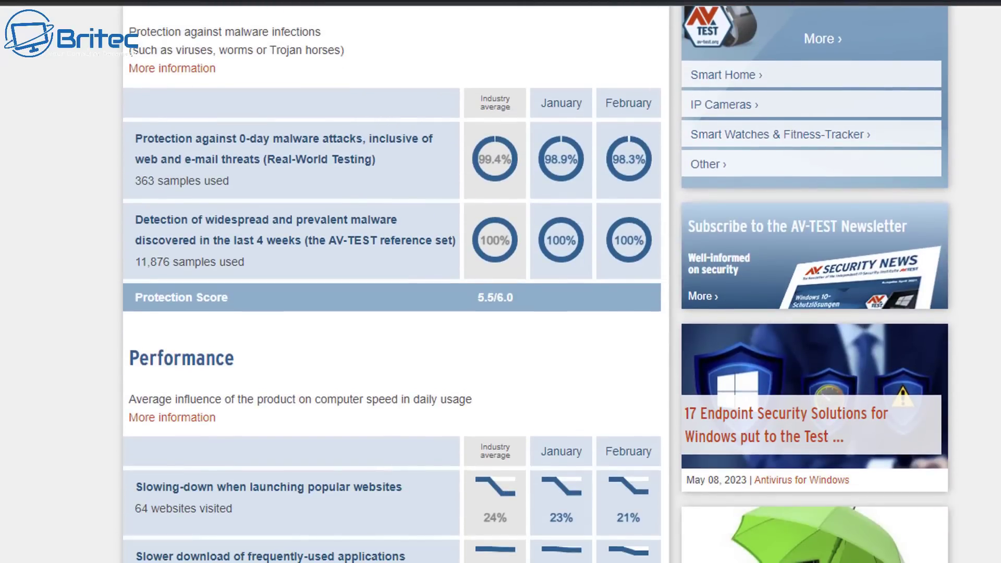
scroll(500, 282, down, 3)
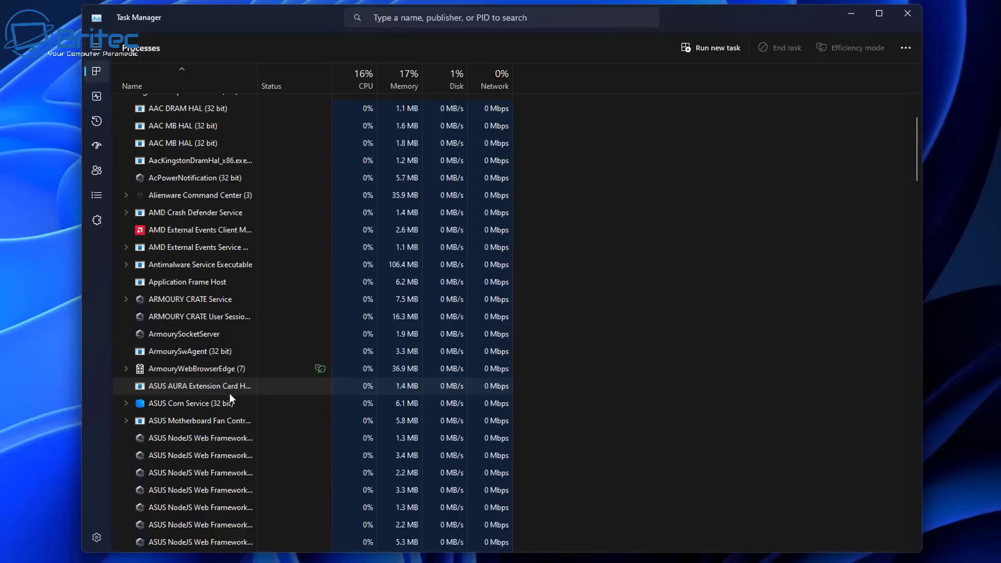
- Scroll the Task Manager Processes list down until the ESET entries show
scroll(196, 412, down, 2)
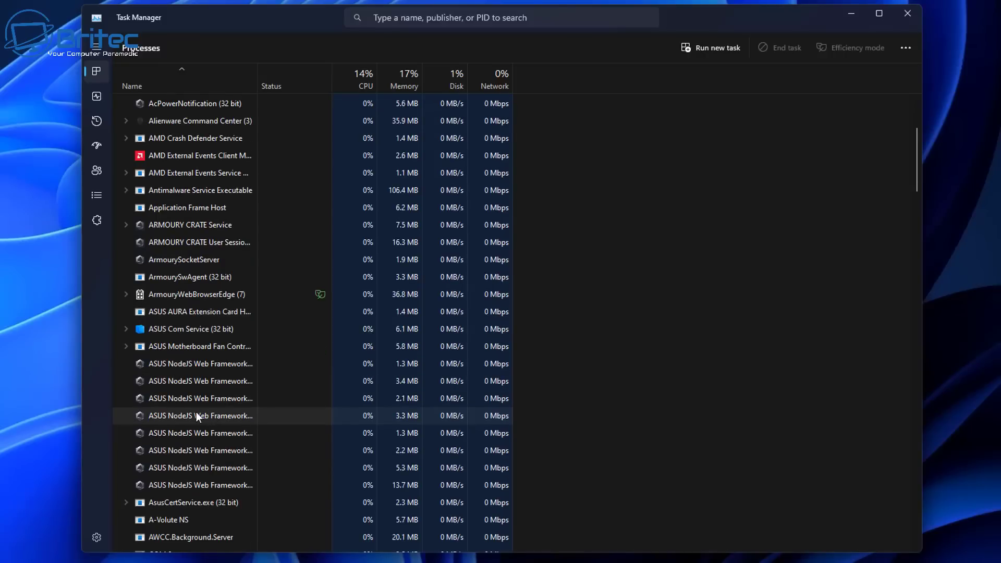
scroll(196, 412, down, 2)
scroll(196, 414, down, 4)
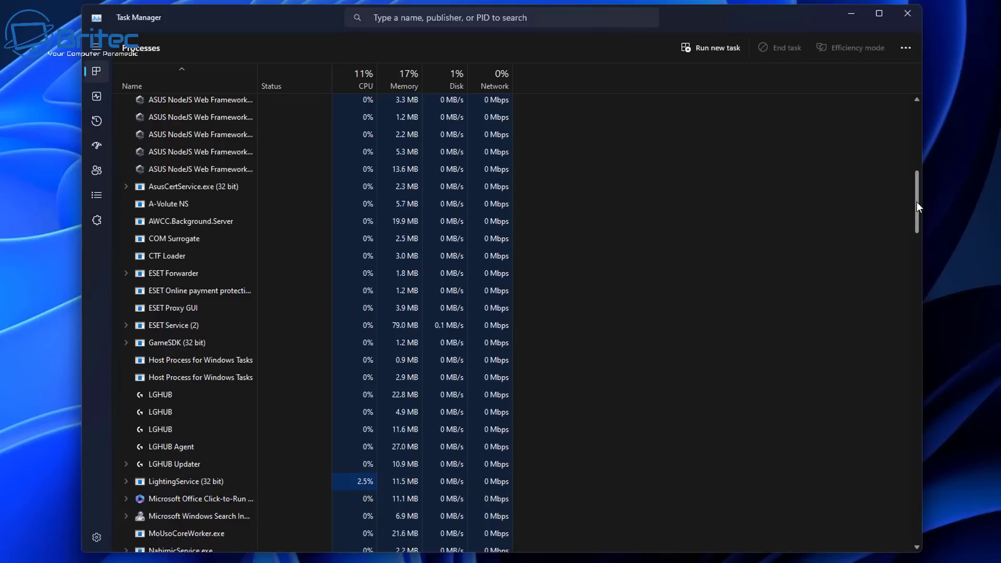
drag(916, 202, 917, 245)
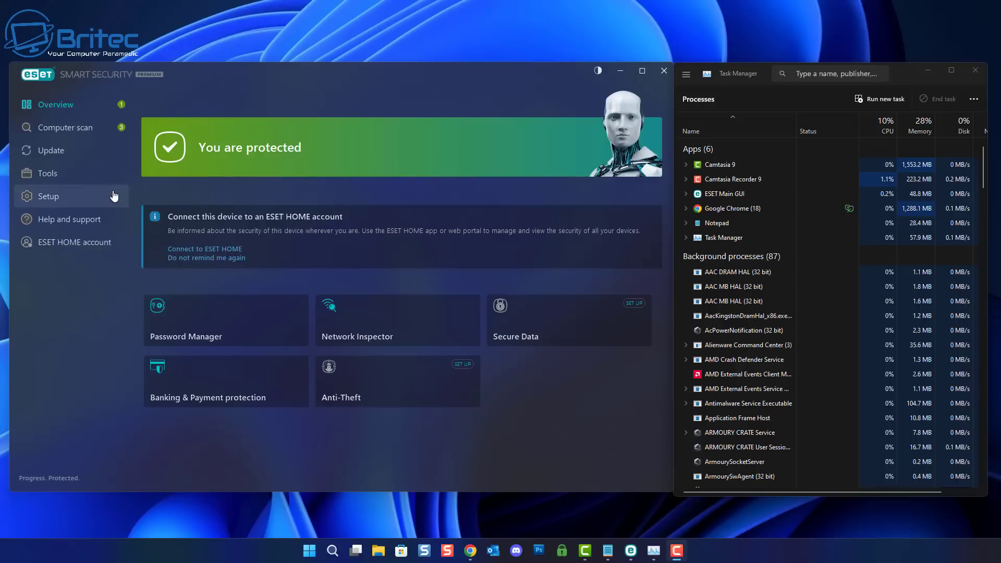
- Launch a full computer scan from the Computer scan page
click(71, 130)
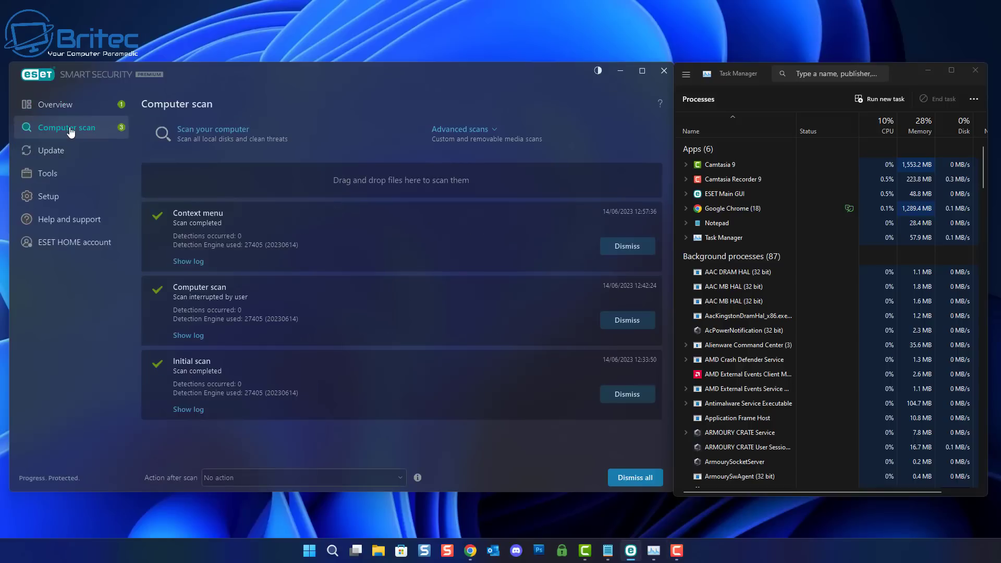
click(194, 135)
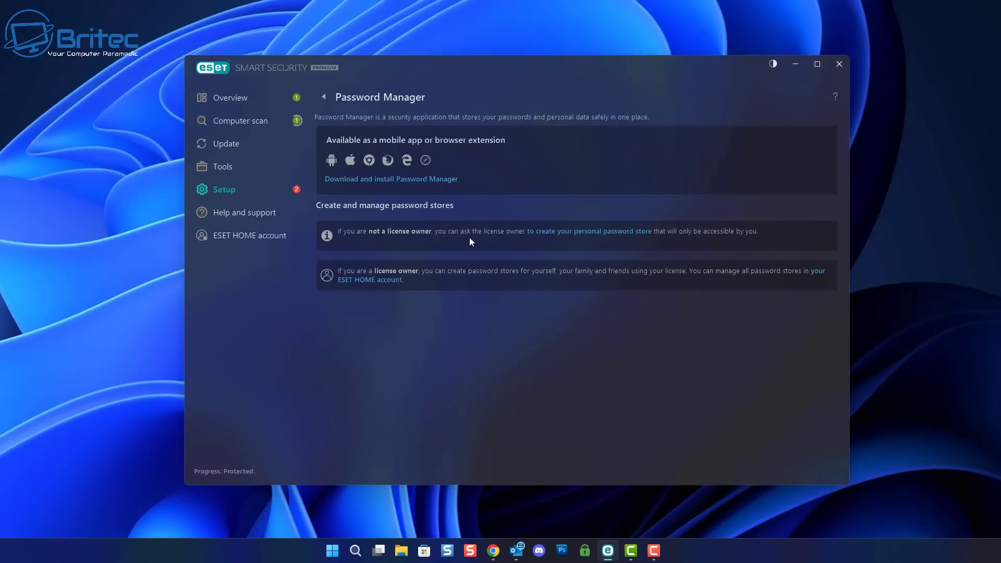
- Open Tools > Network Inspector to list the router and devices on the wired network
click(582, 237)
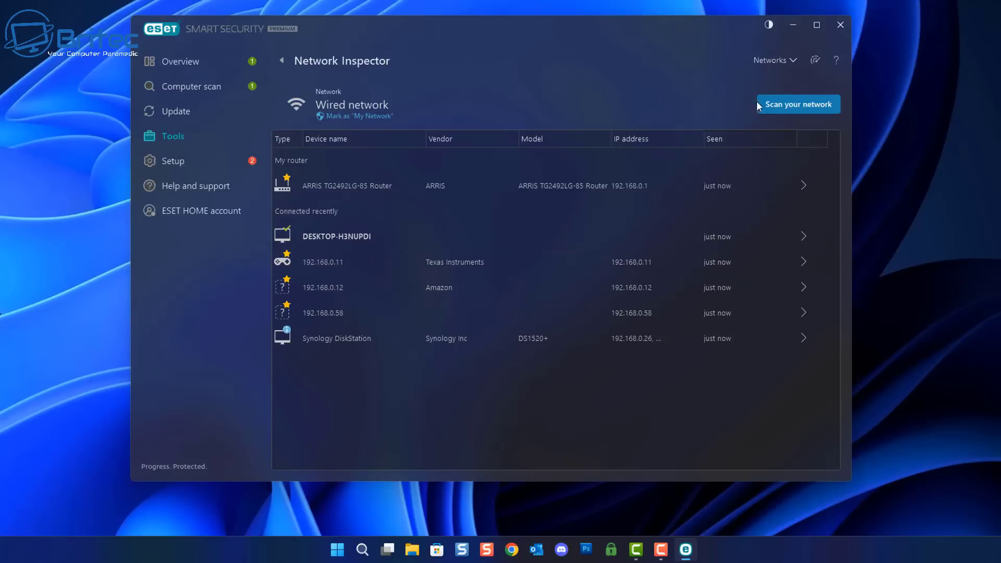
- Switch the network devices between sonar and list views, then open Secure Data from Overview
click(815, 61)
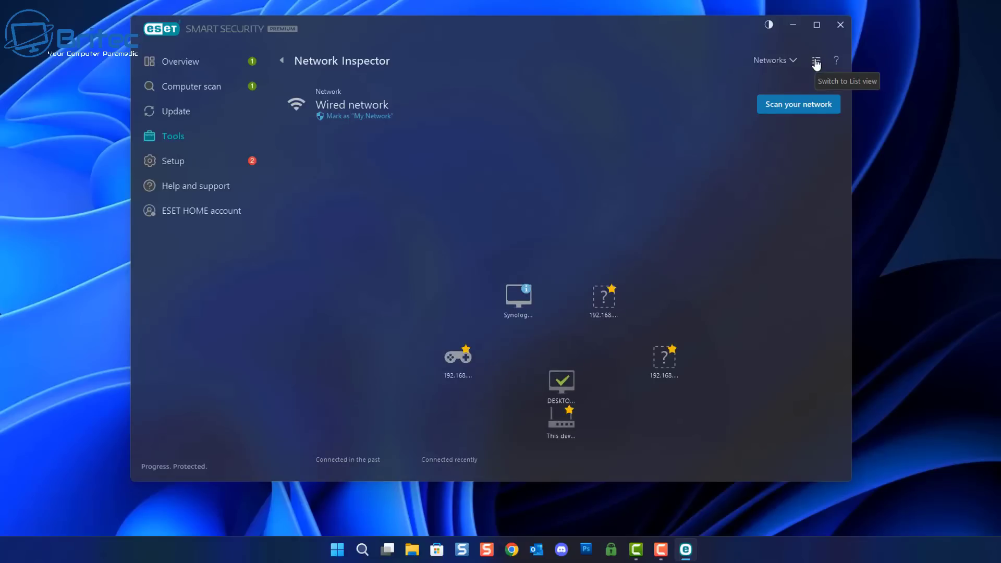
click(816, 61)
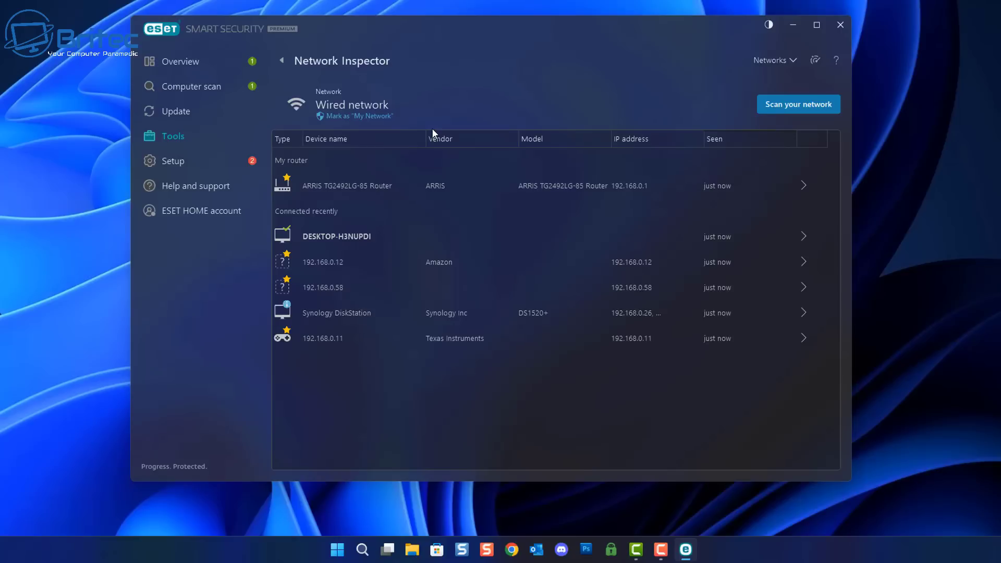
click(284, 62)
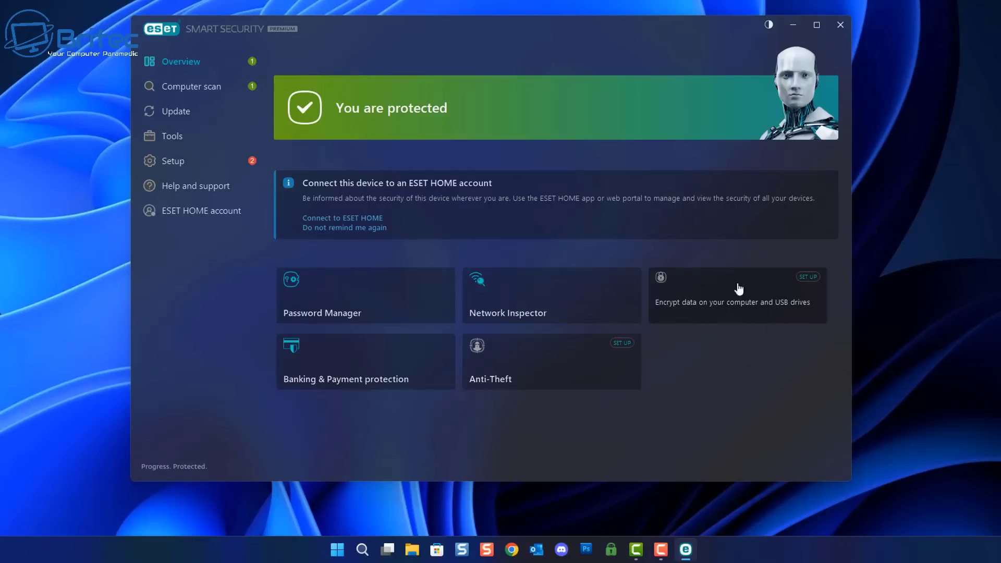
click(730, 312)
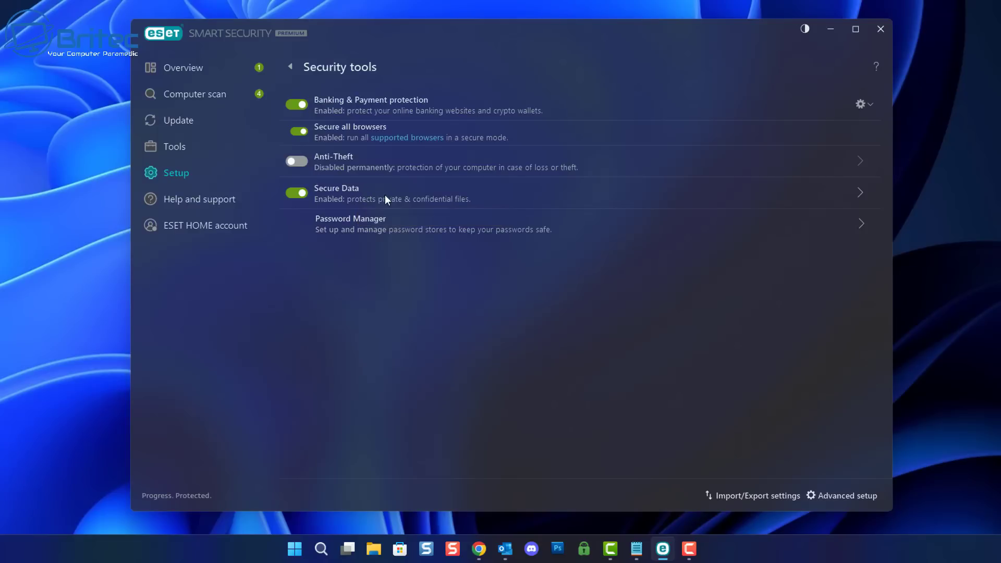
- Open the Secure Data page to encrypt a virtual drive or a removable drive
click(858, 194)
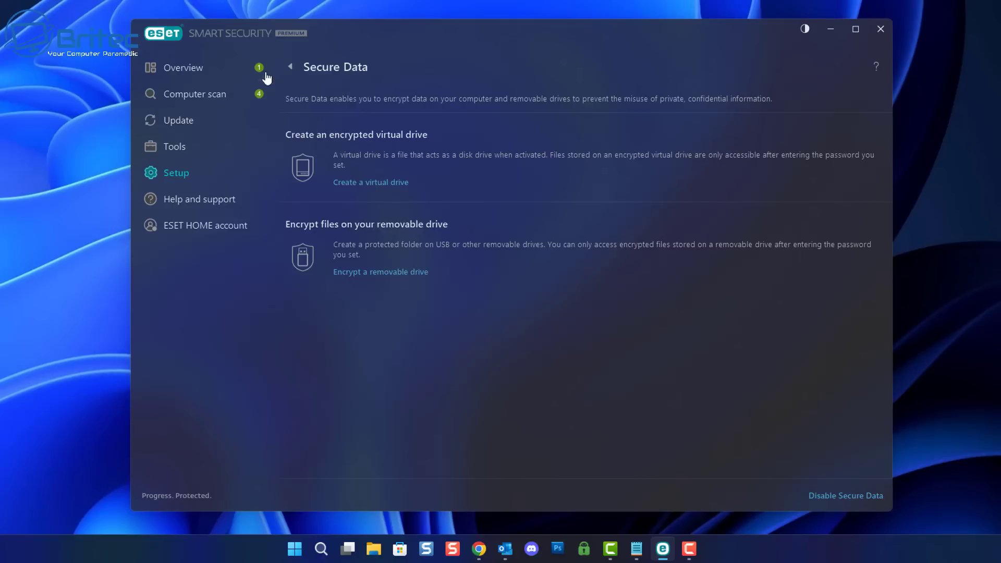
- Return to Security tools and switch on Anti-Theft, which brings up the ESET HOME login
click(290, 68)
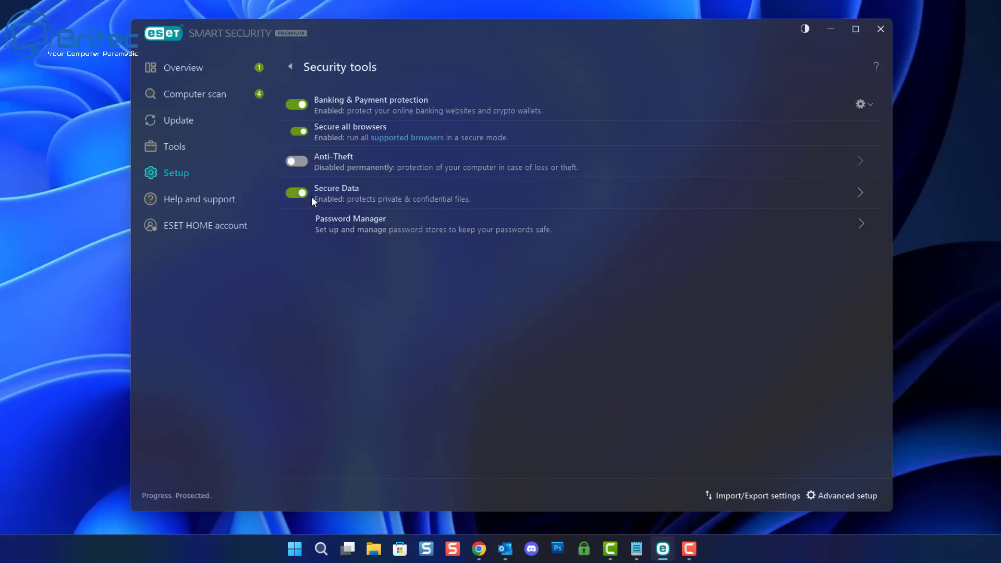
click(298, 162)
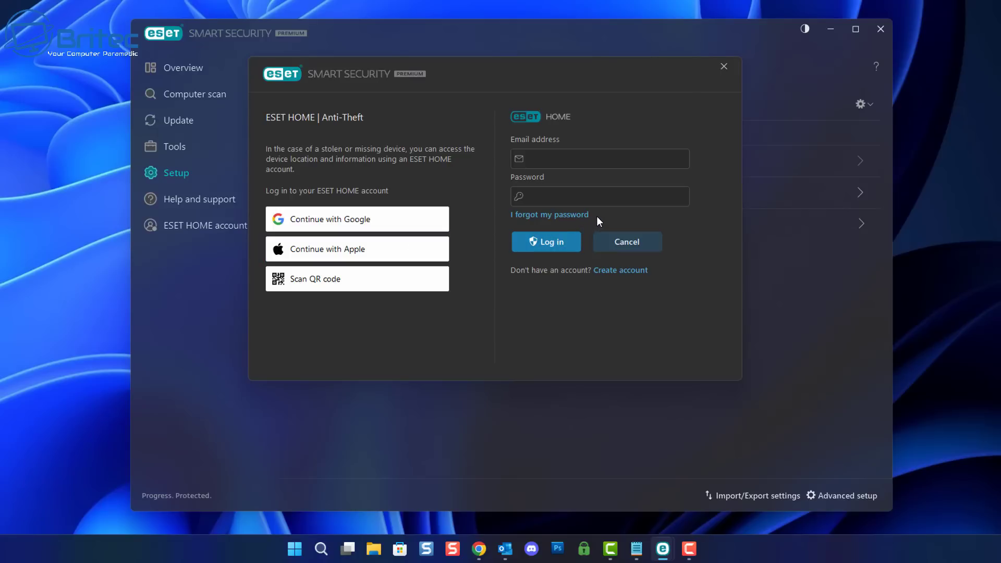
- Dismiss the ESET HOME login dialog and go back to the 'You are protected' overview
click(724, 67)
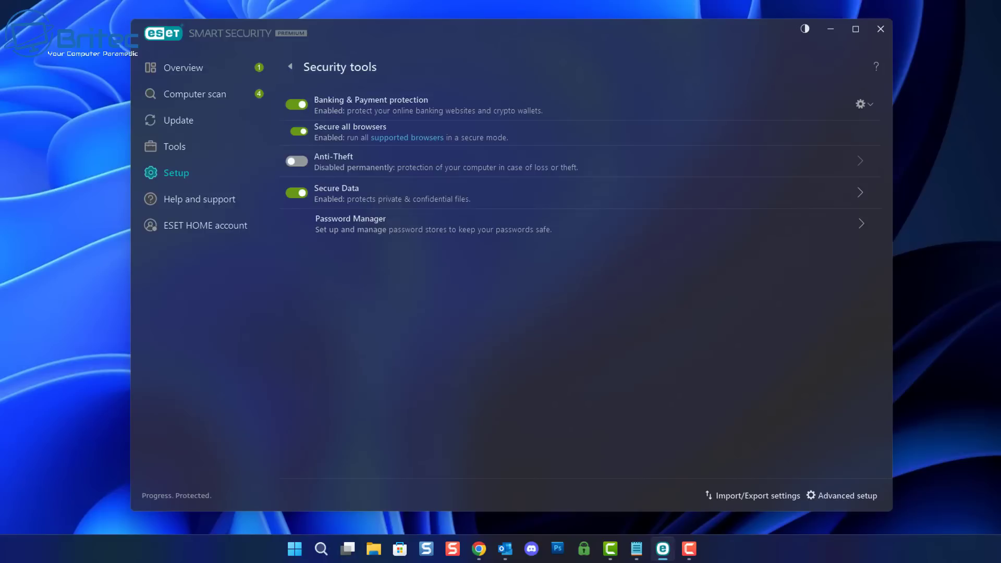
click(222, 77)
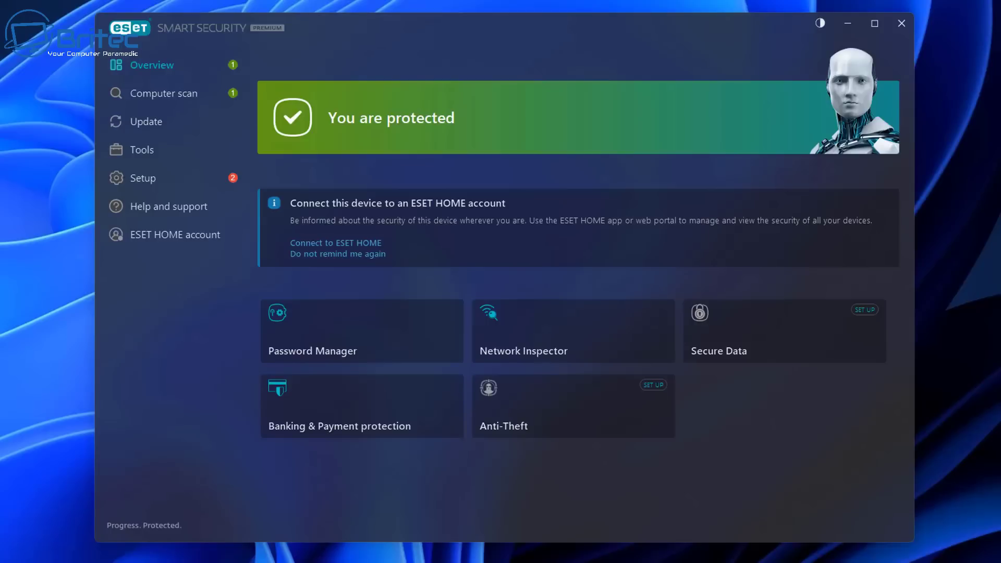
- Start an Advanced scan of all local disks and toggle its More info details
click(168, 106)
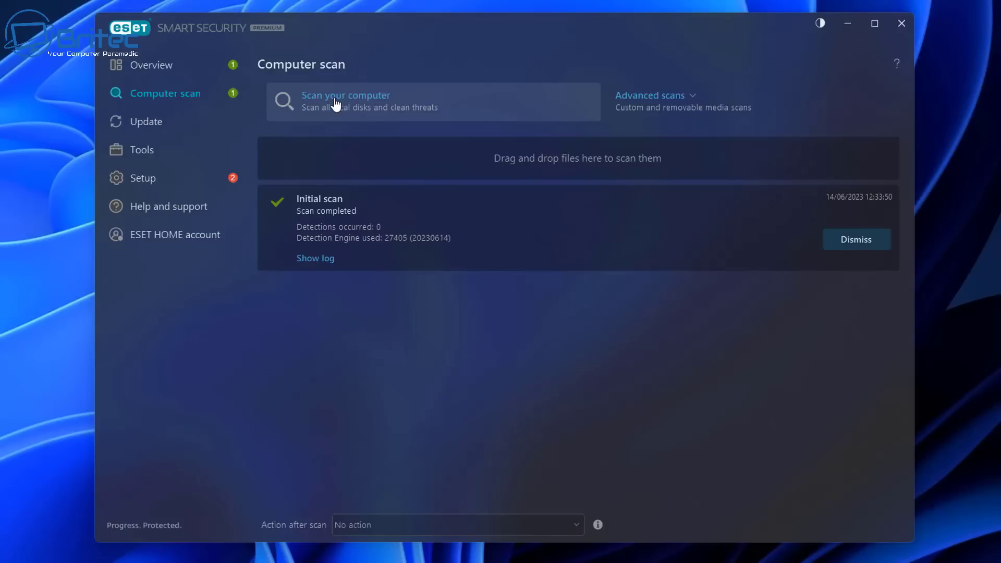
click(704, 101)
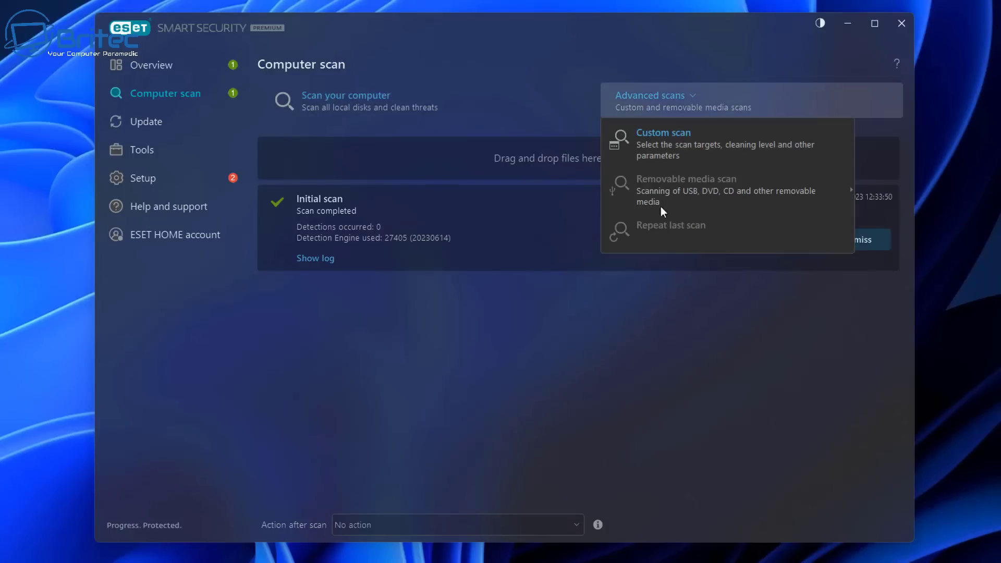
click(592, 86)
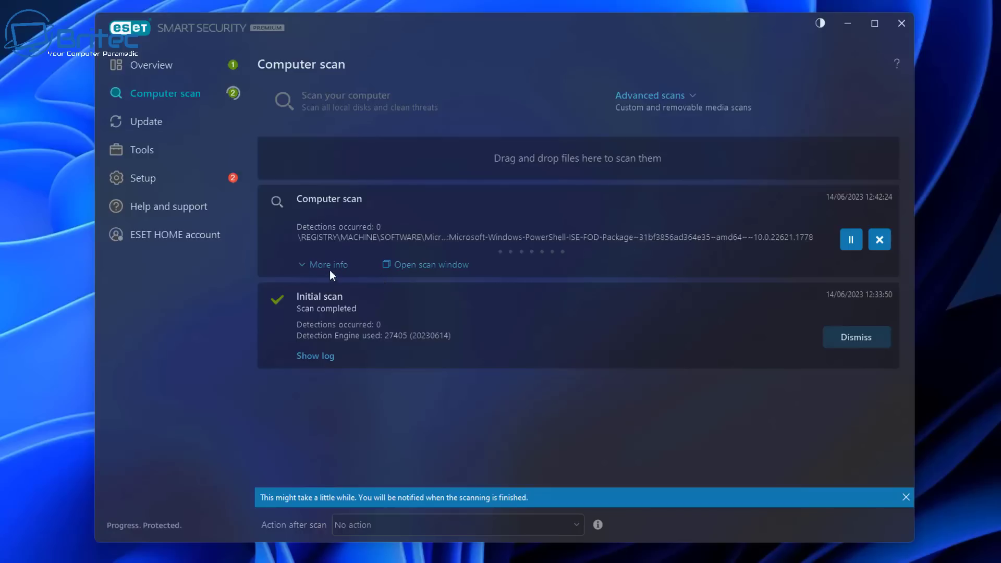
click(312, 267)
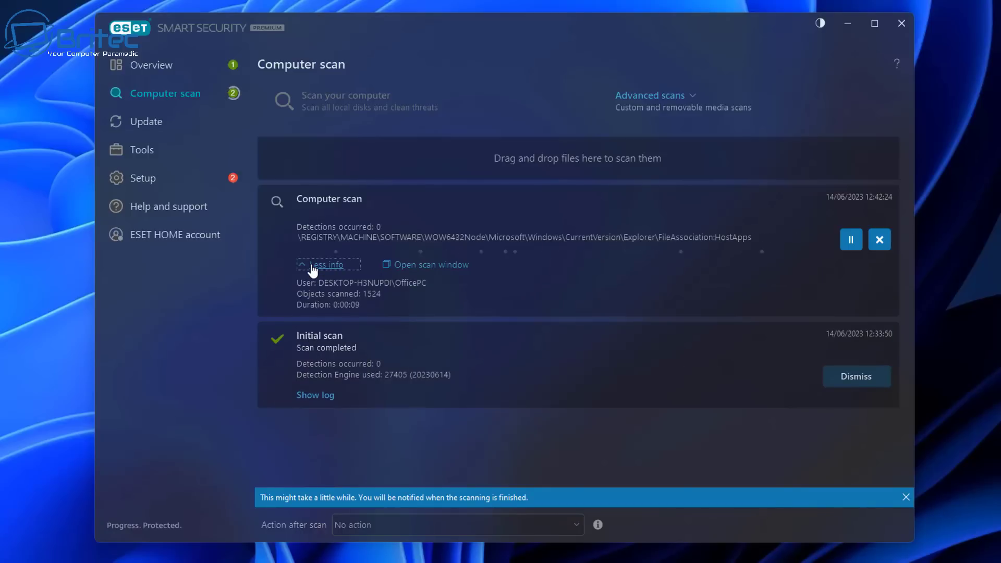
click(316, 265)
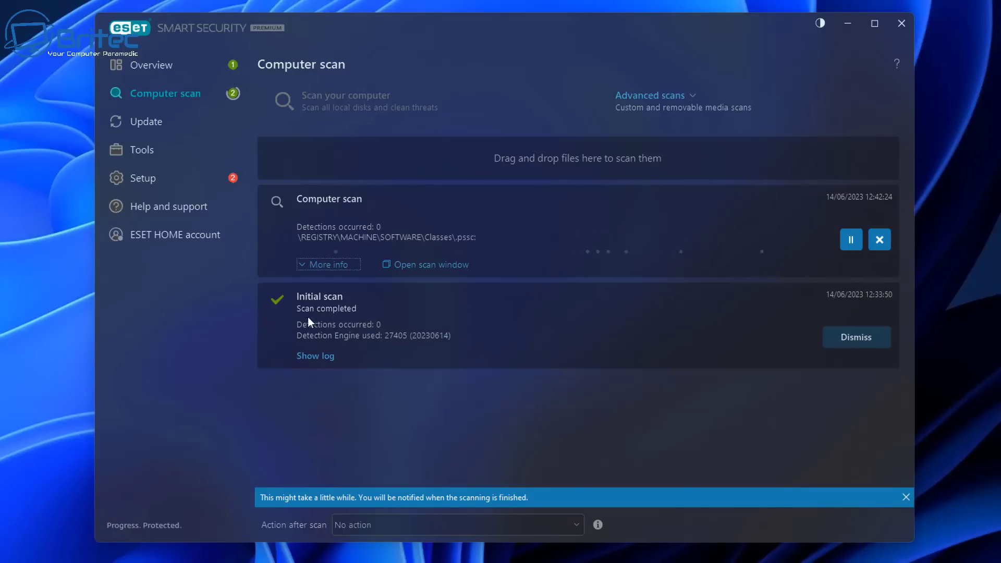
- Pause and stop the scan, keep No action after scan, and view Update status
click(861, 238)
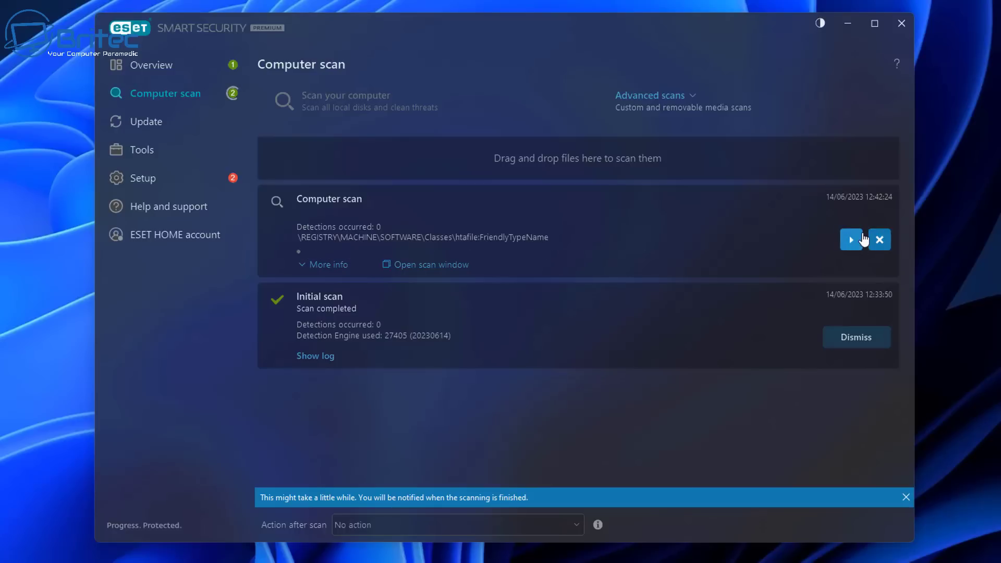
click(880, 239)
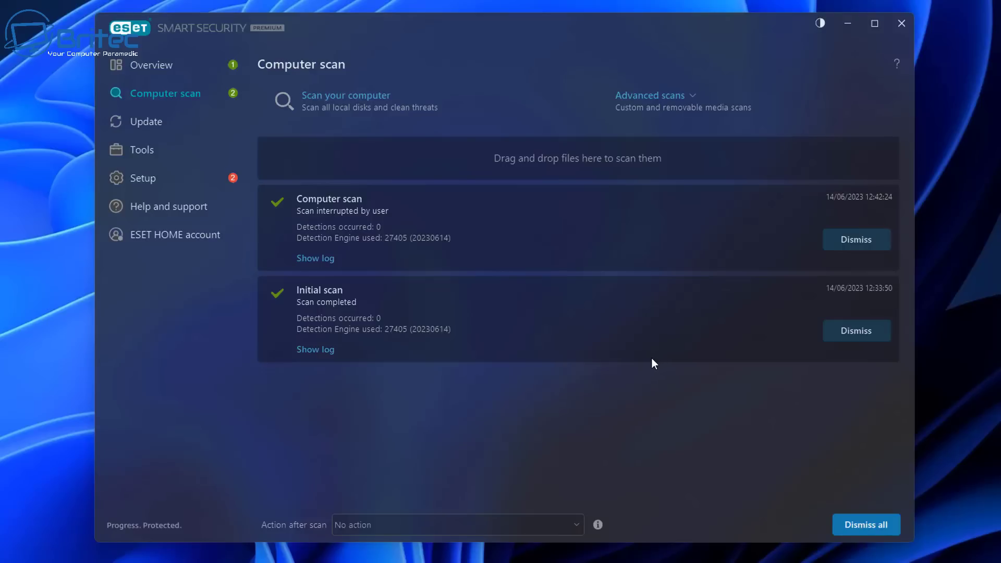
click(548, 524)
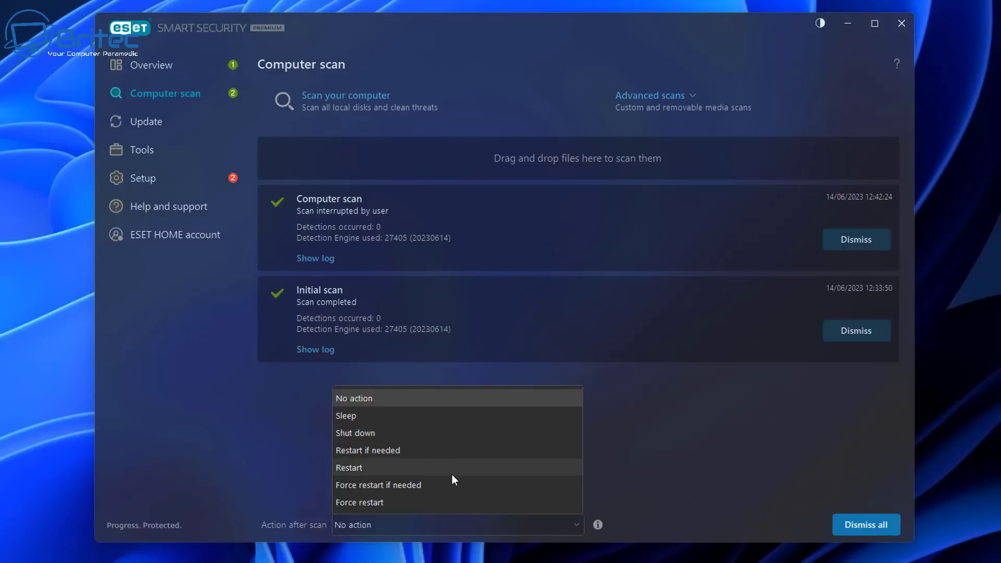
click(671, 461)
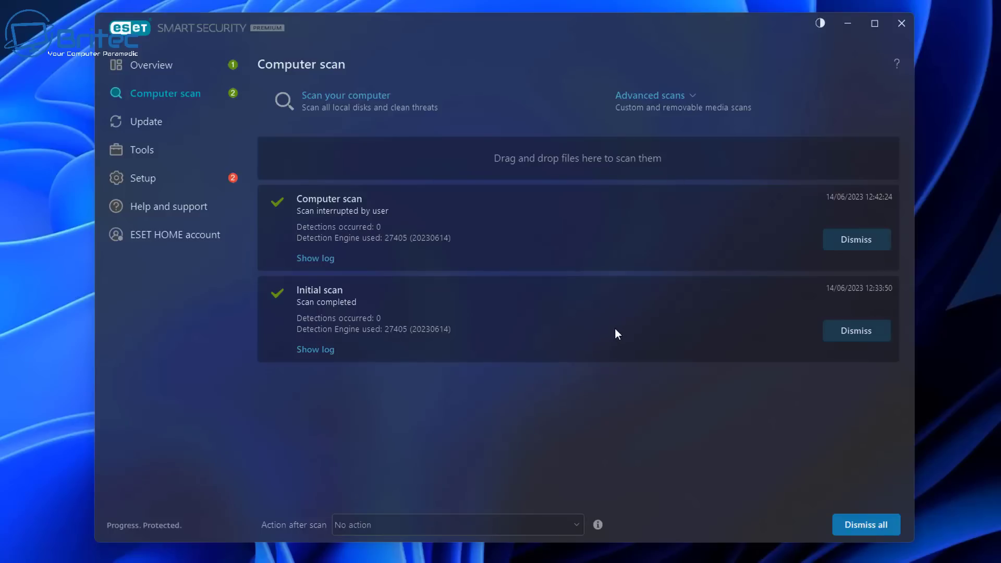
click(180, 133)
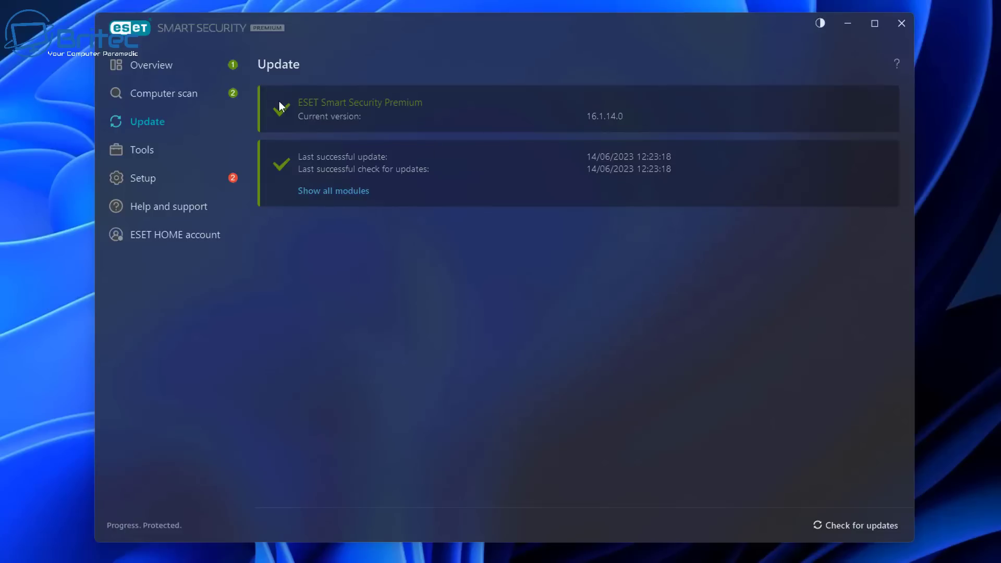
- Run Check for updates, then move on to the Tools page
click(867, 527)
click(149, 151)
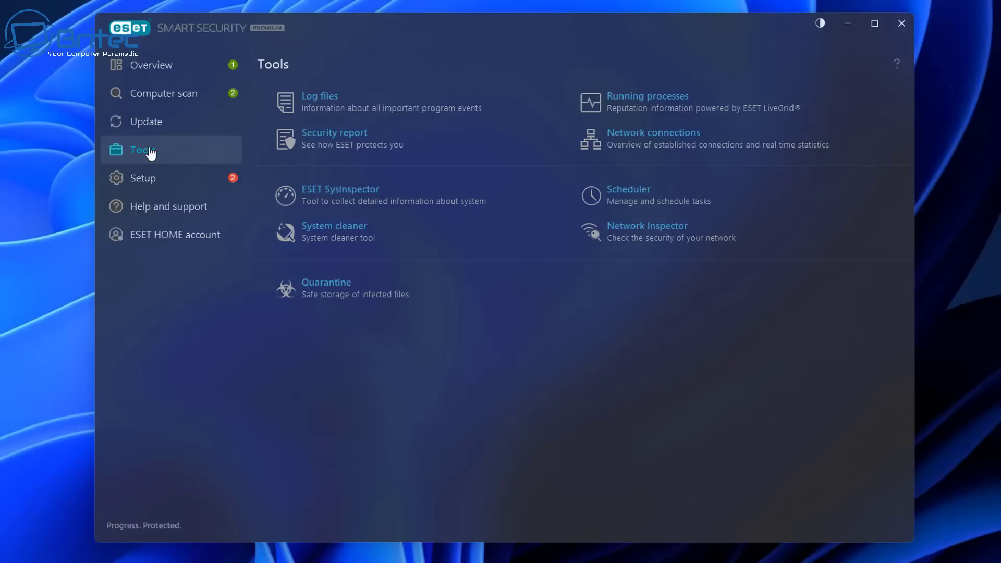
- Review the empty Detections log, its filtering columns and log types, then return to Tools
click(311, 105)
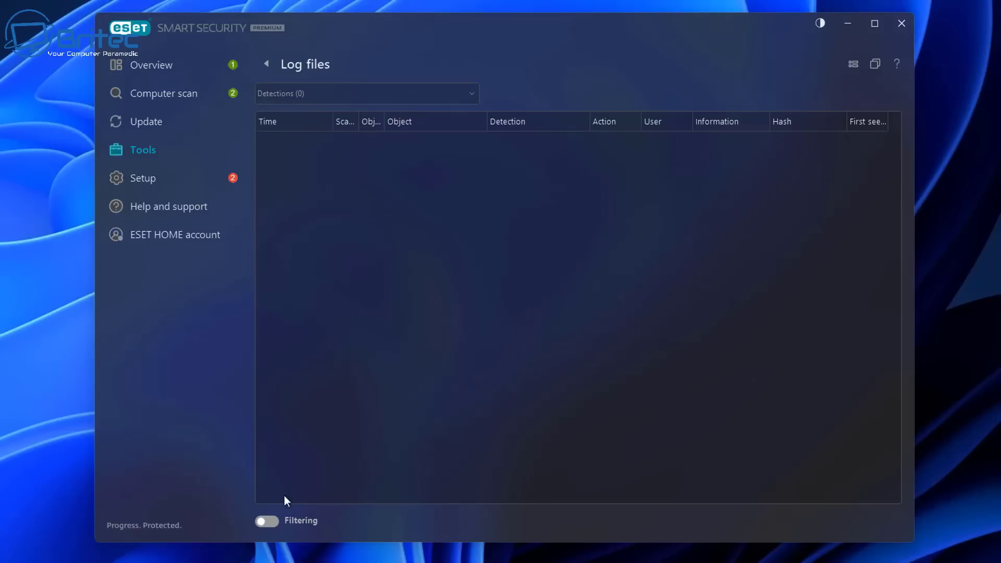
click(272, 524)
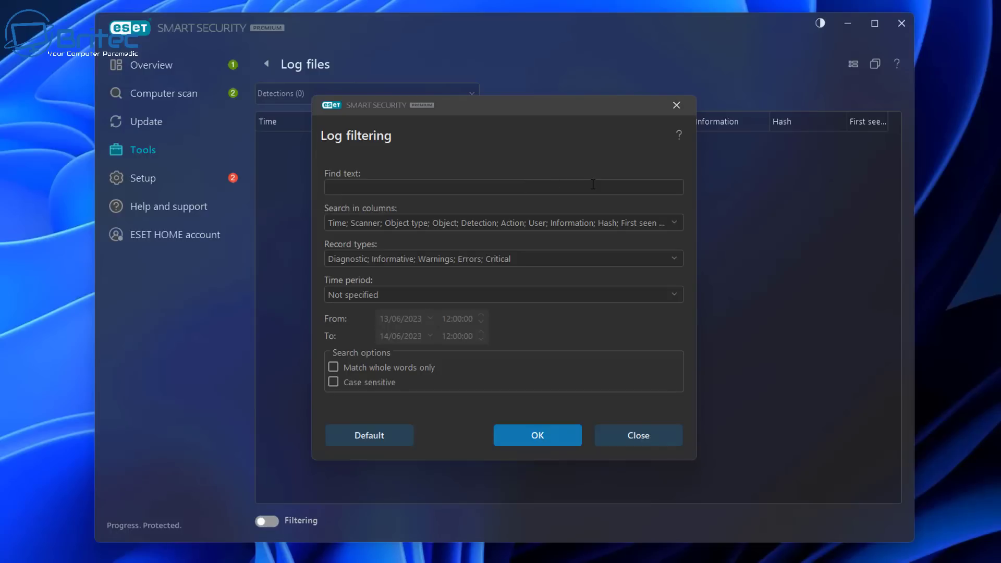
click(669, 221)
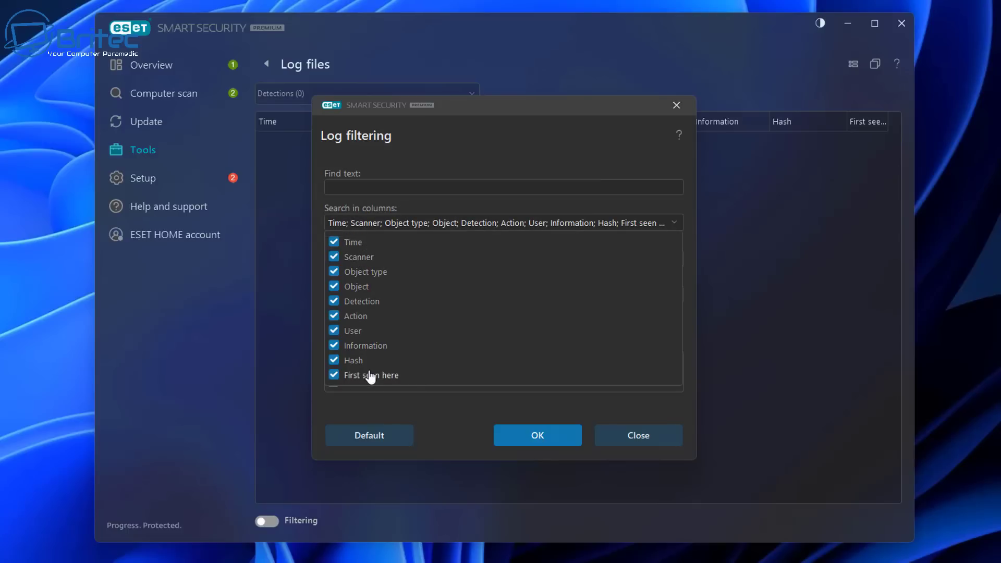
click(651, 436)
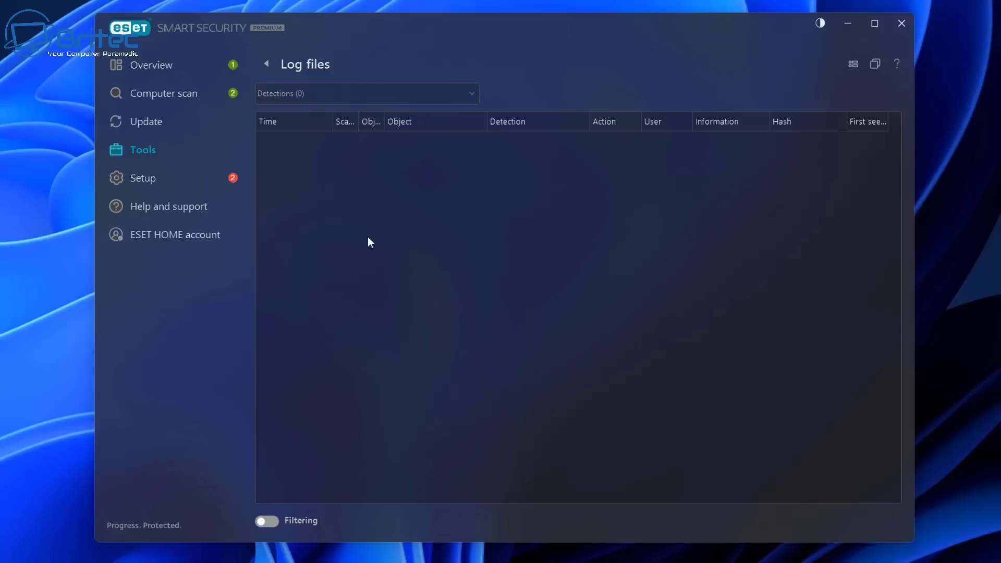
click(434, 95)
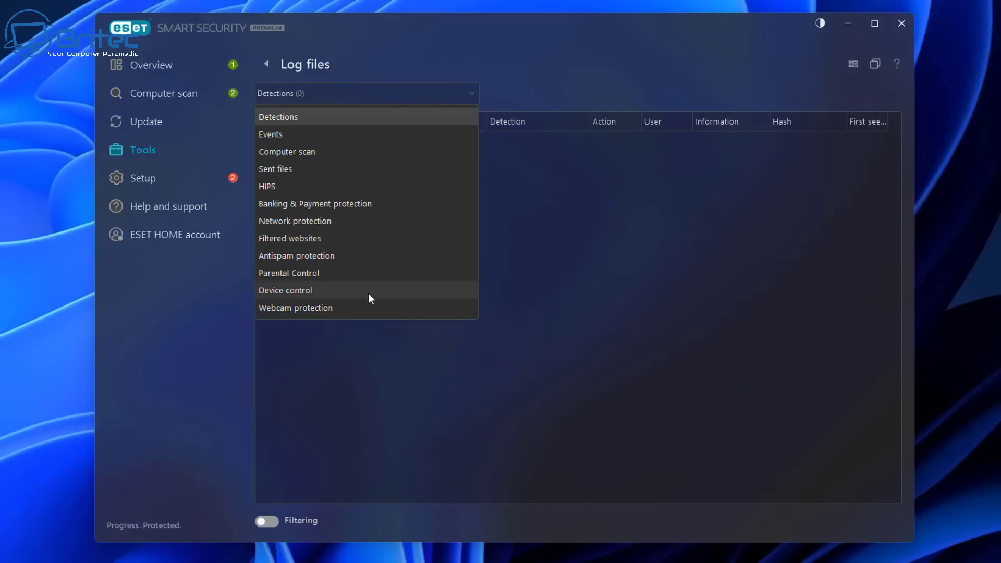
click(606, 345)
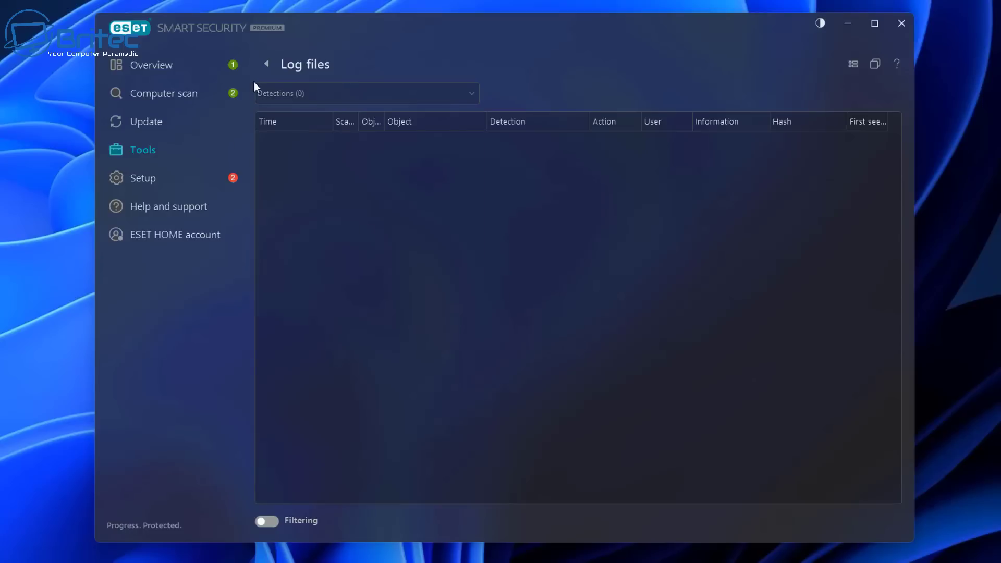
click(267, 66)
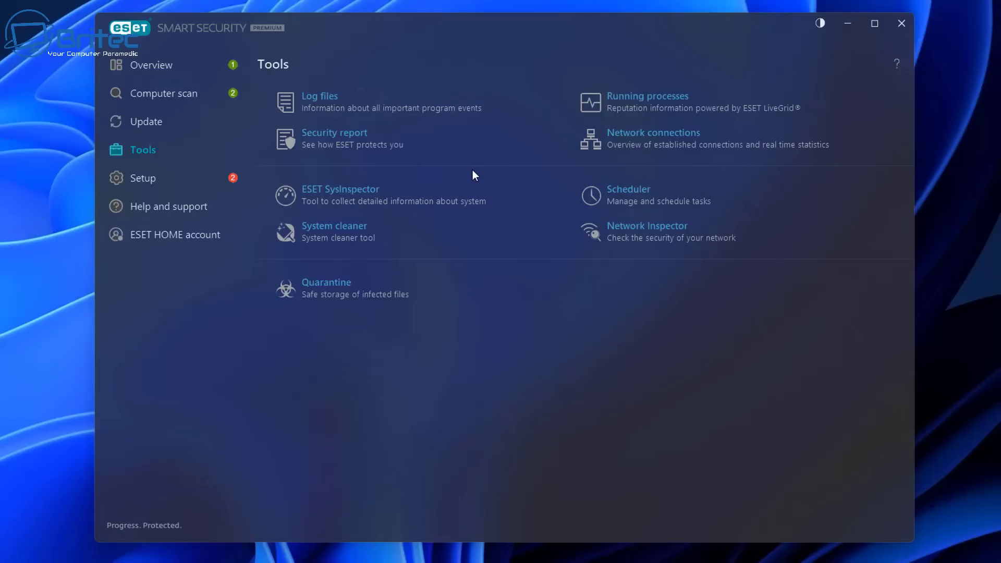
- Open the Security report and read the values on its last-24-hours chart bars
click(321, 137)
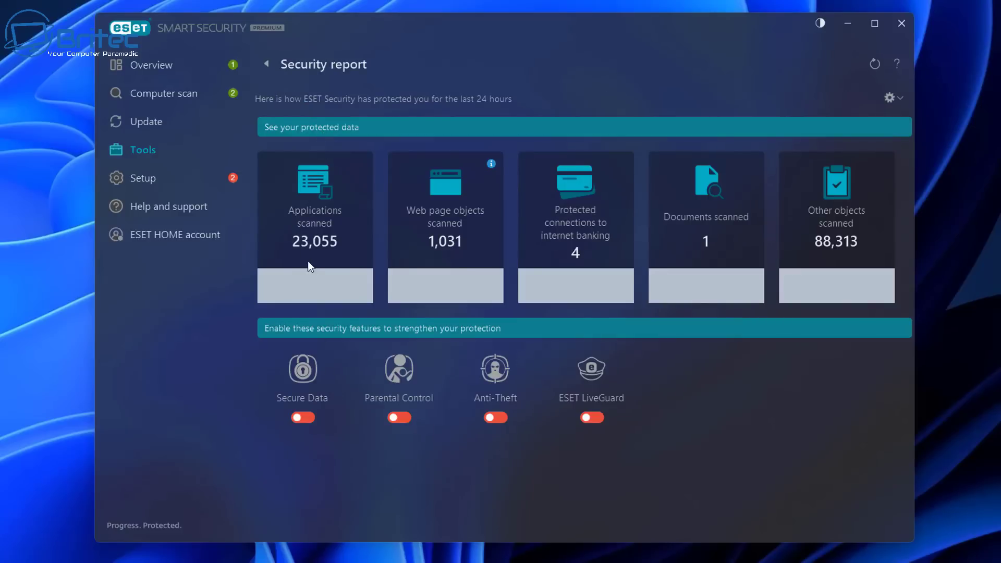
mouse_move(458, 275)
mouse_move(595, 283)
- Go to ESET LiveGuard's Computer protection settings and view, then close, its Advanced setup
click(591, 418)
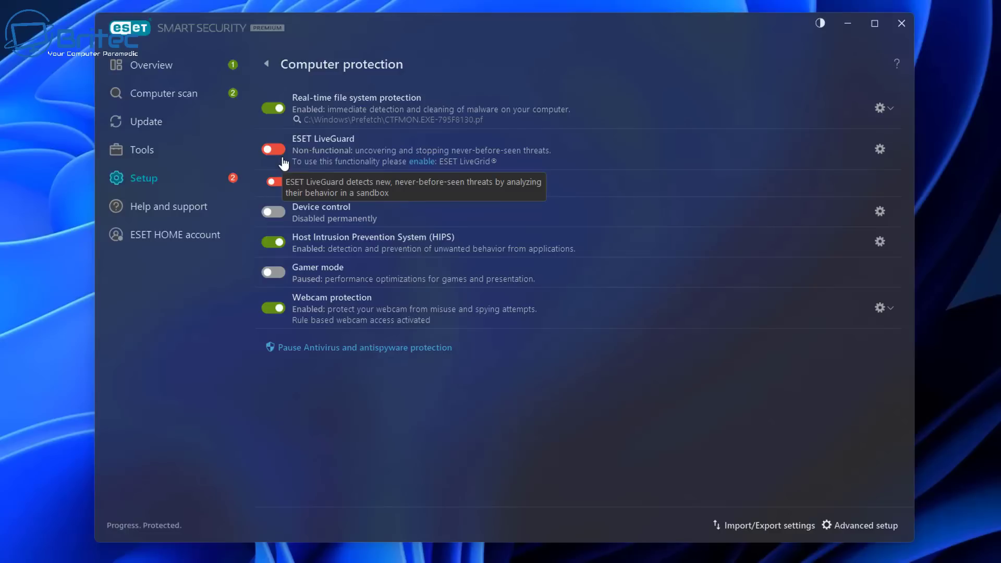
click(879, 152)
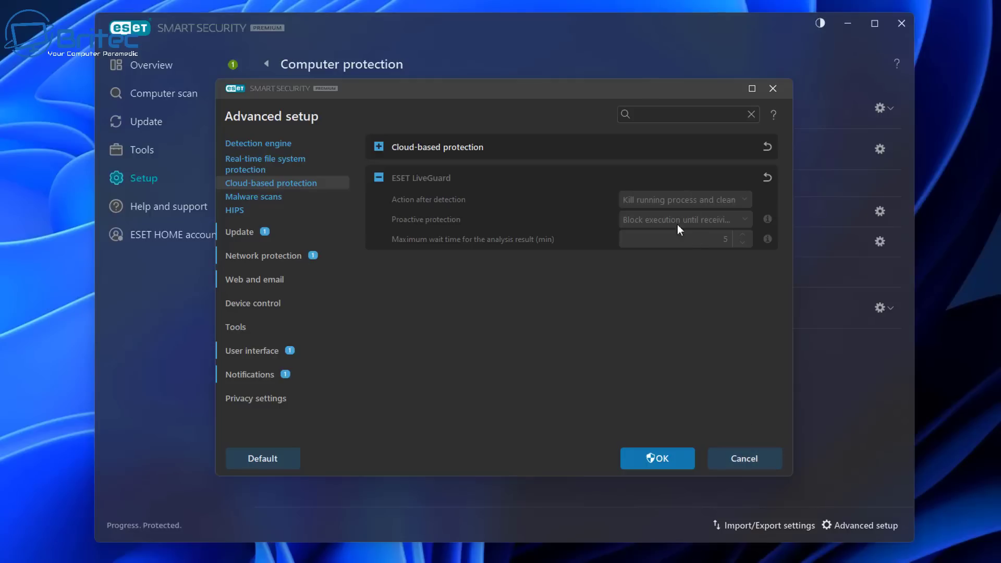
click(744, 459)
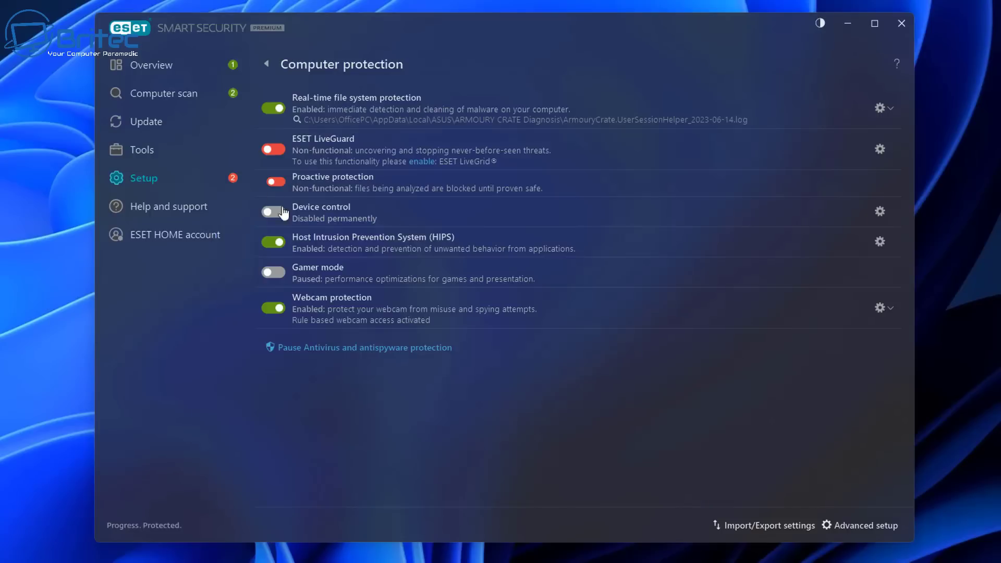
- Disable ESET LiveGuard permanently after cancelling the first attempt
click(282, 157)
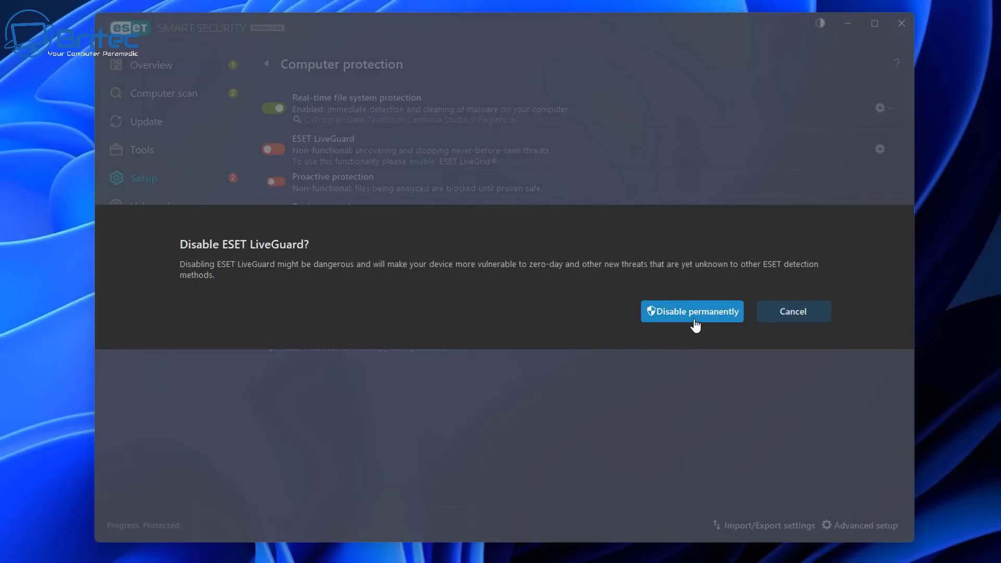
click(823, 315)
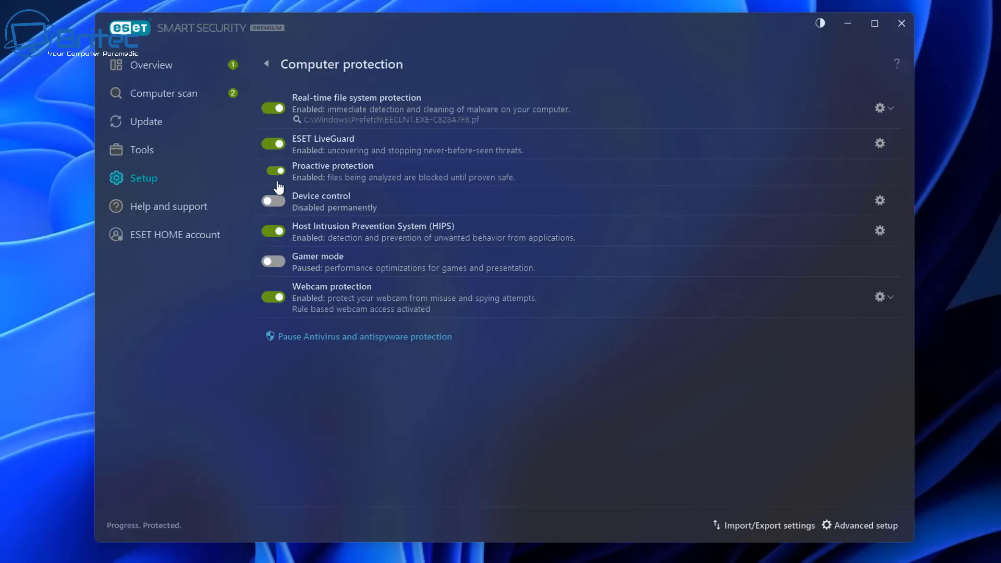
click(280, 147)
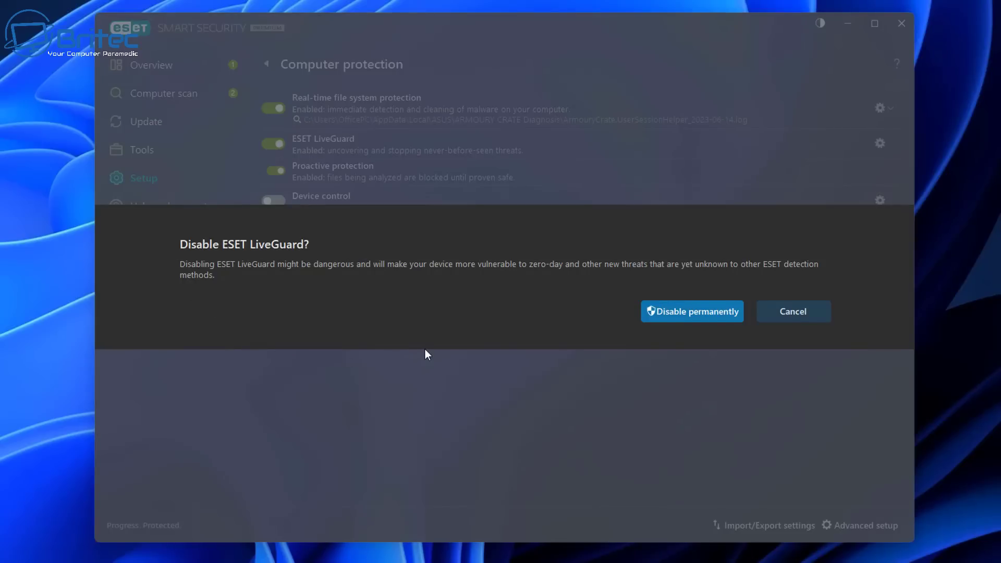
click(680, 315)
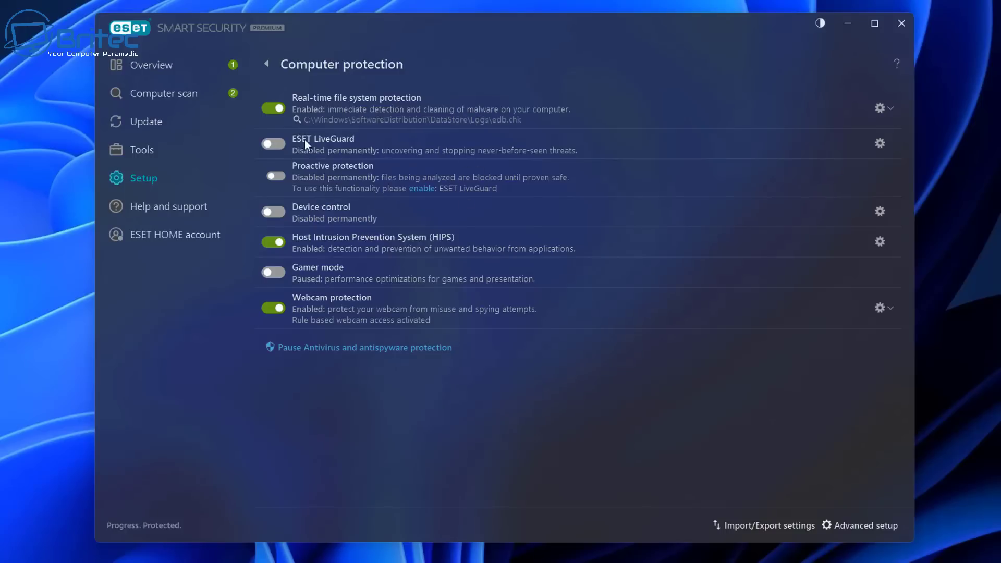
mouse_move(314, 172)
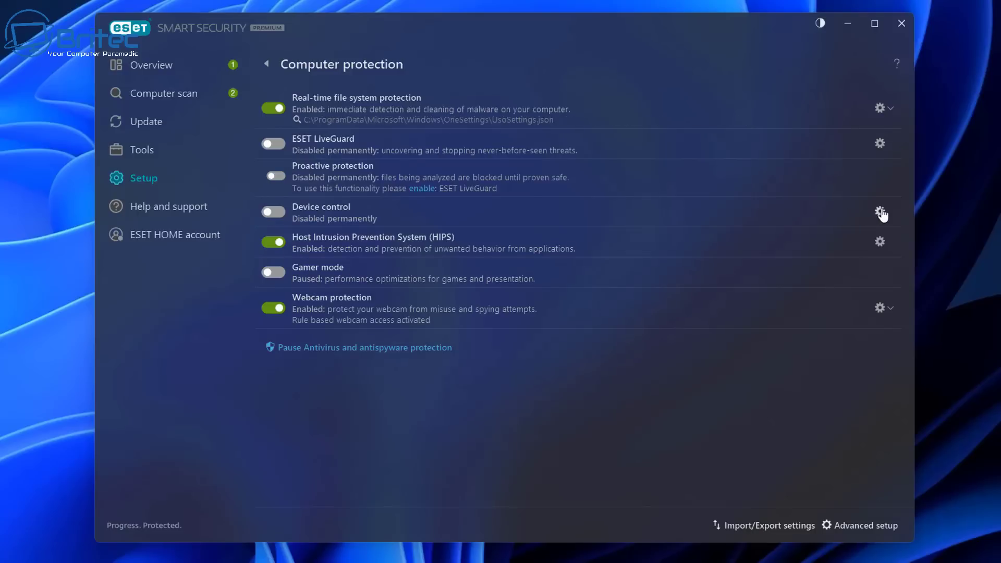
- Open HIPS Advanced setup, keep Automatic filtering mode, and expand its advanced options
click(879, 243)
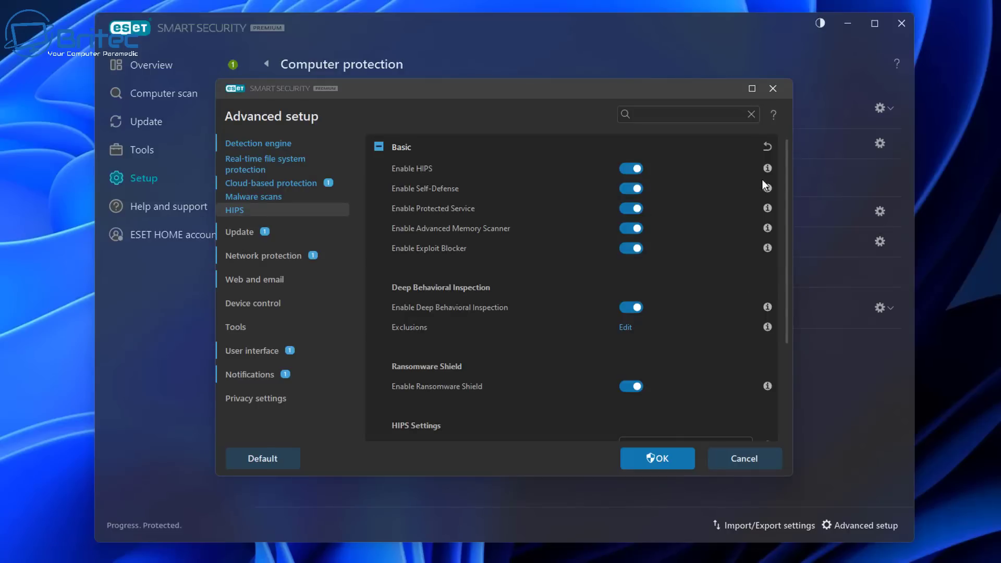
drag(787, 169, 783, 314)
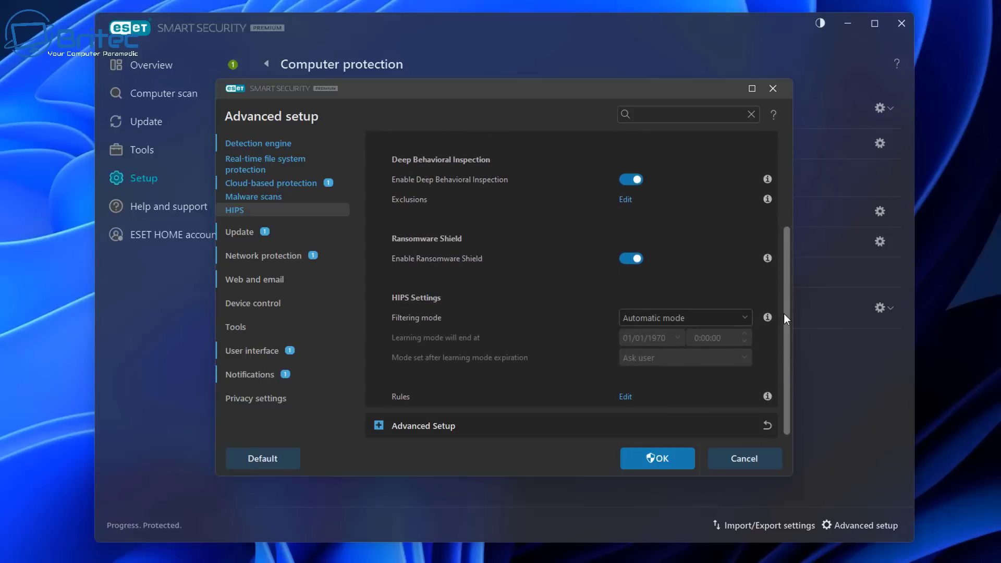
click(719, 319)
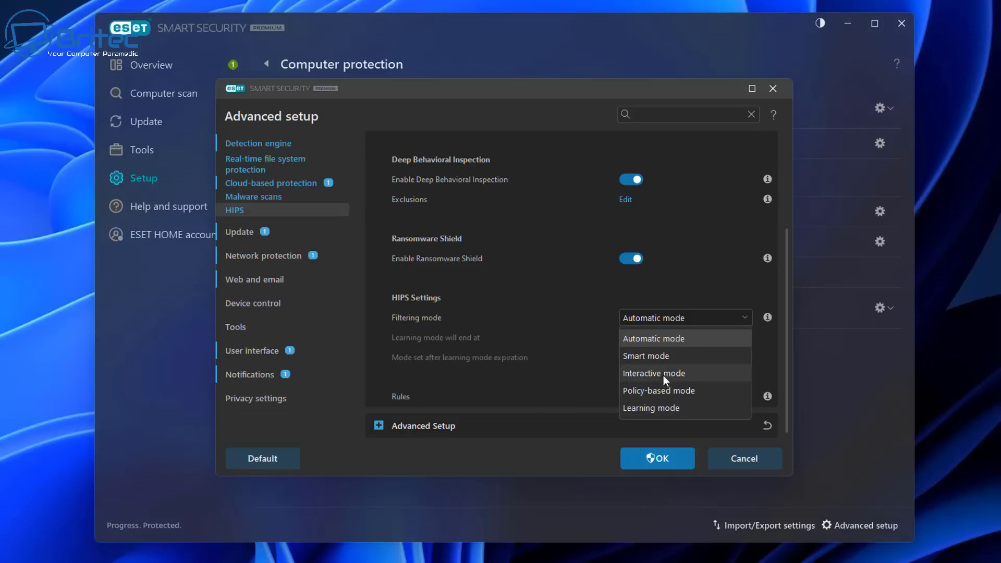
click(678, 289)
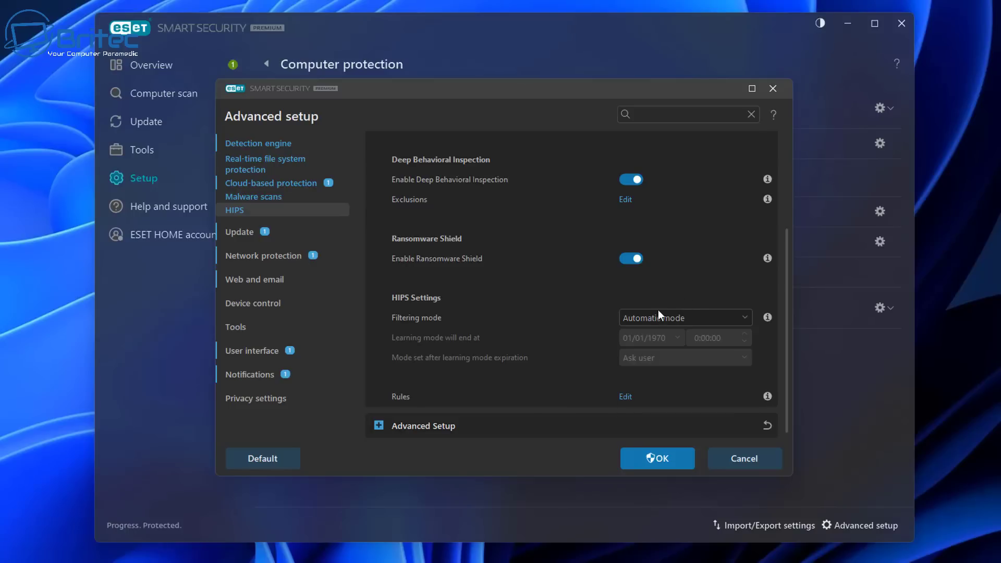
scroll(622, 349, up, 3)
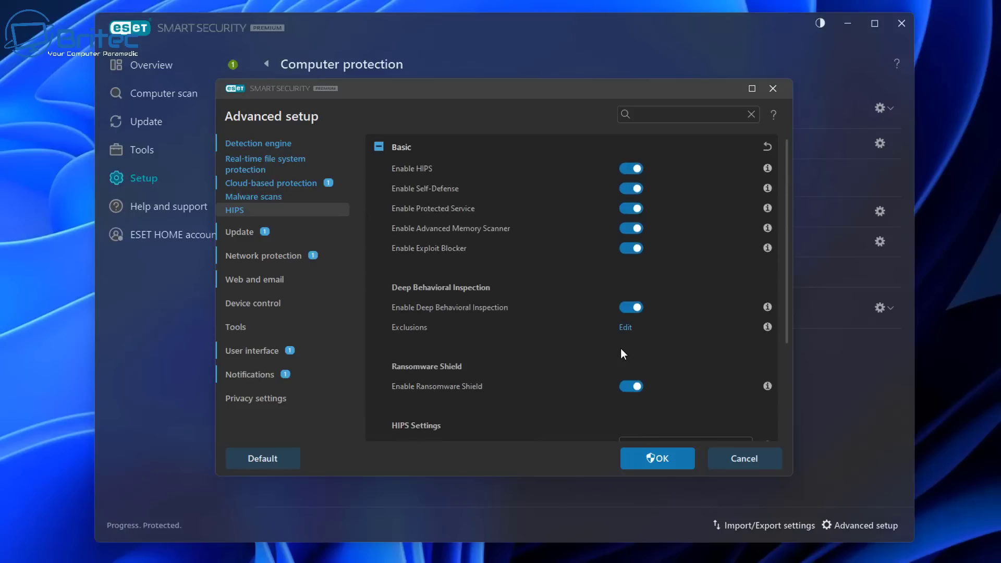
scroll(662, 318, down, 3)
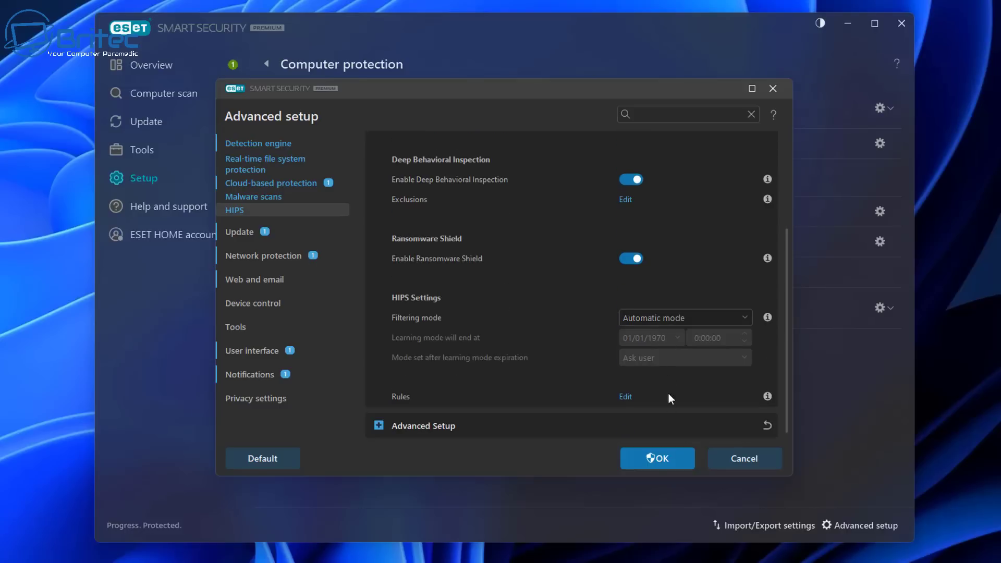
click(396, 427)
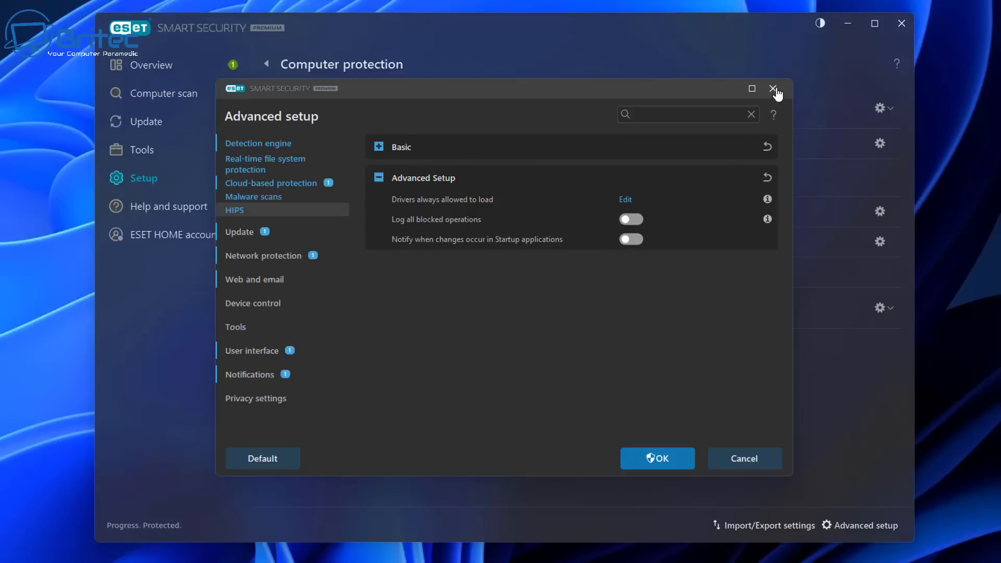
- Open Malware scans, keep Smart scan as the profile, and expand the Removable media settings
click(261, 203)
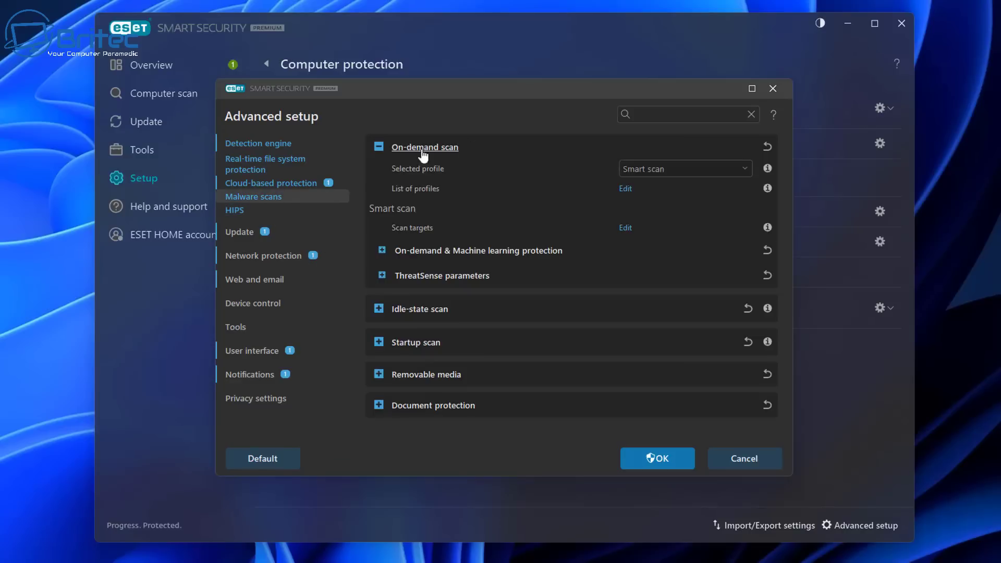
click(733, 168)
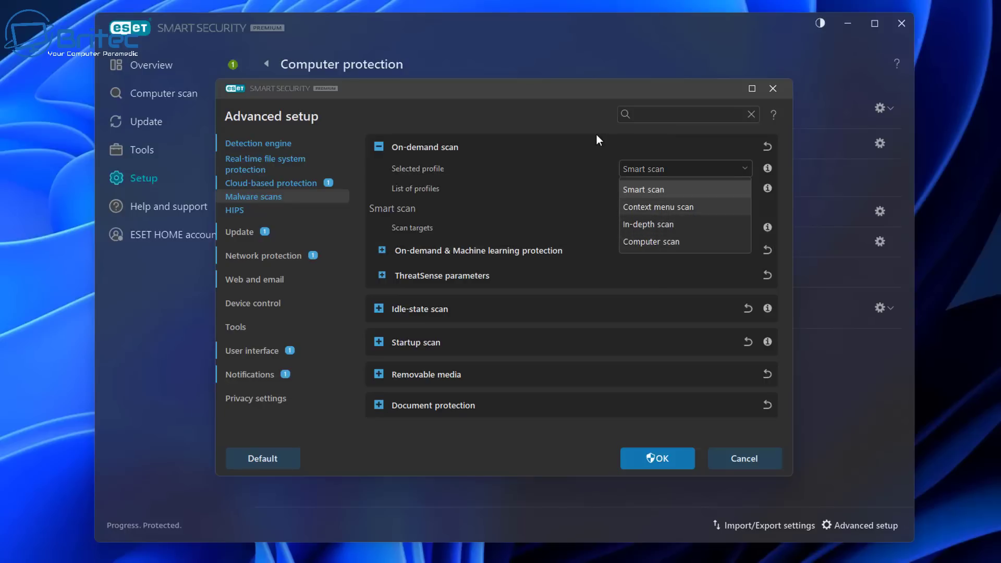
click(578, 117)
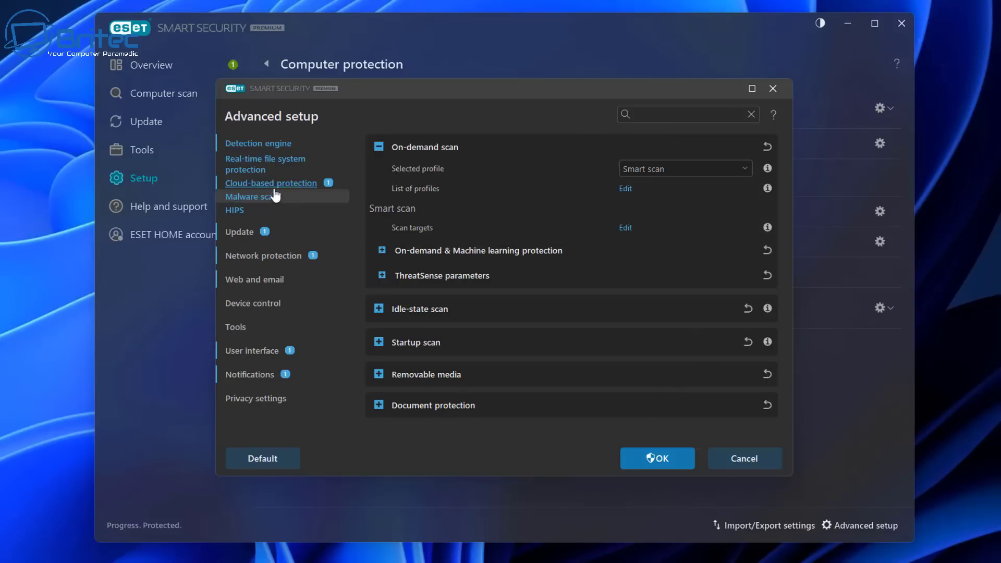
click(398, 379)
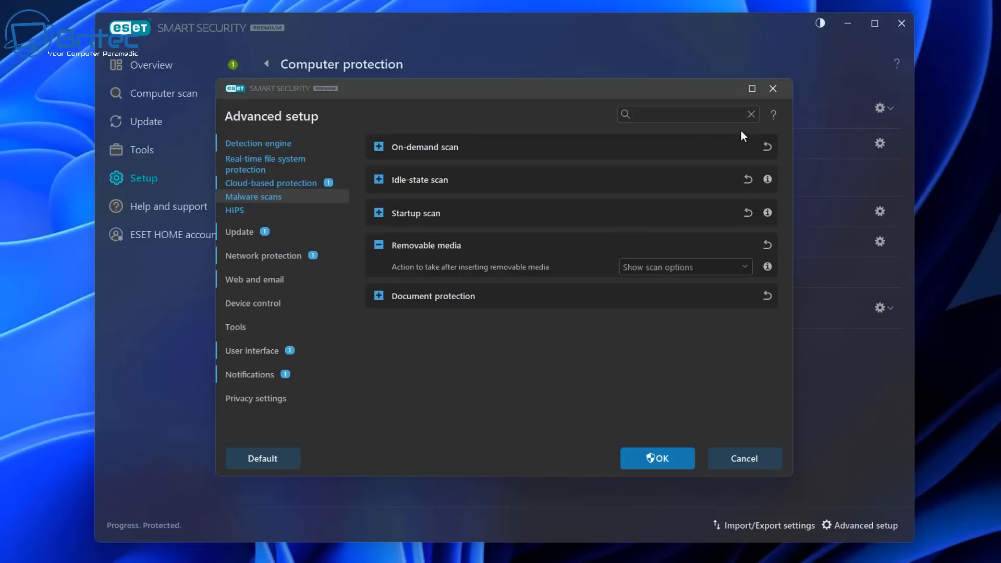
mouse_move(758, 218)
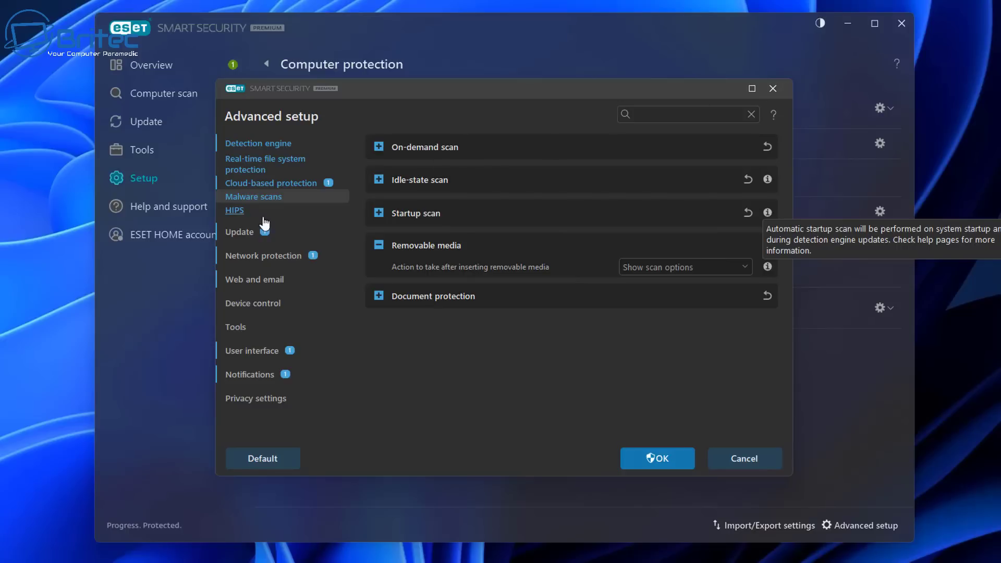
- Review Cloud-based protection and Submission of samples settings, then cancel Advanced setup without saving
click(249, 184)
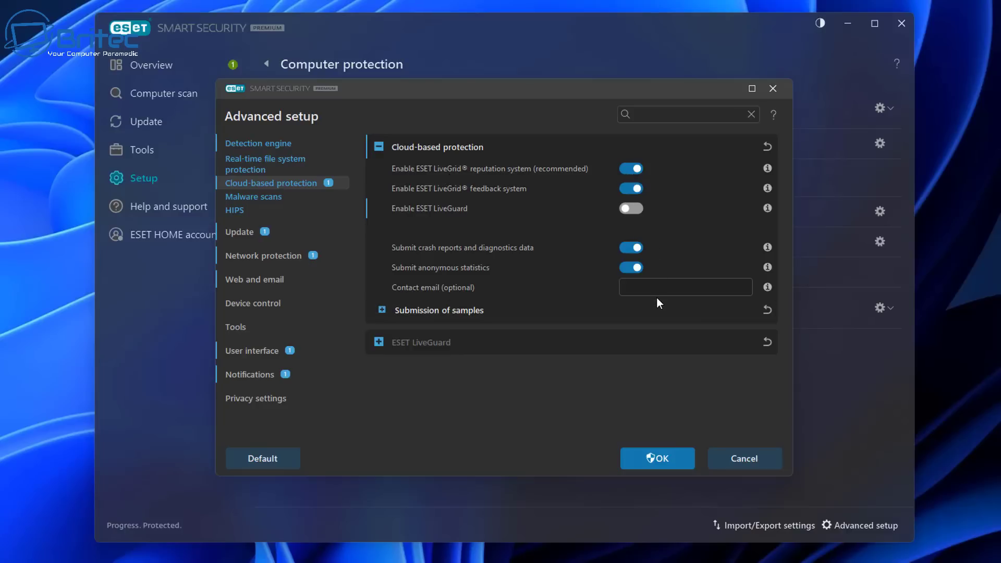
click(410, 314)
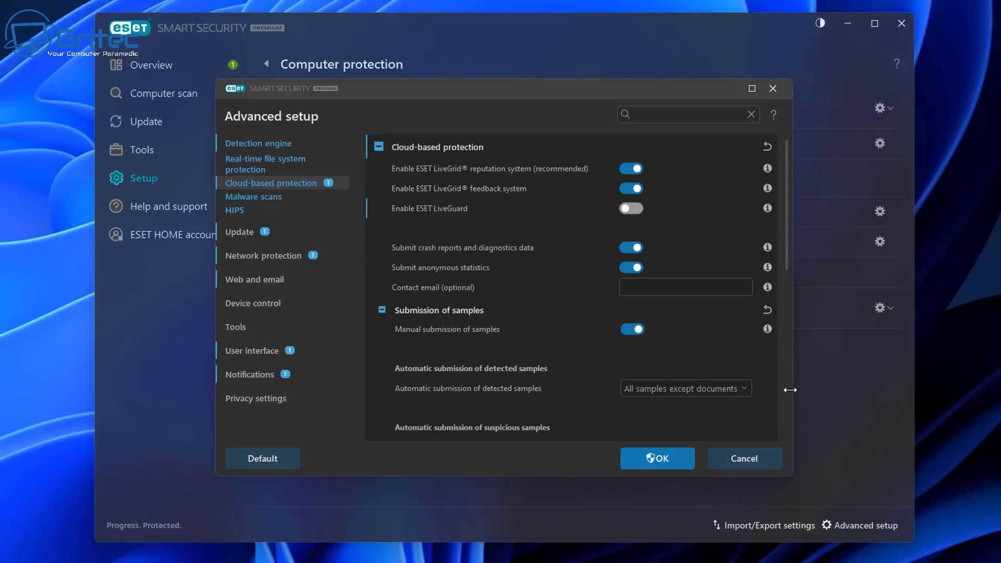
click(765, 460)
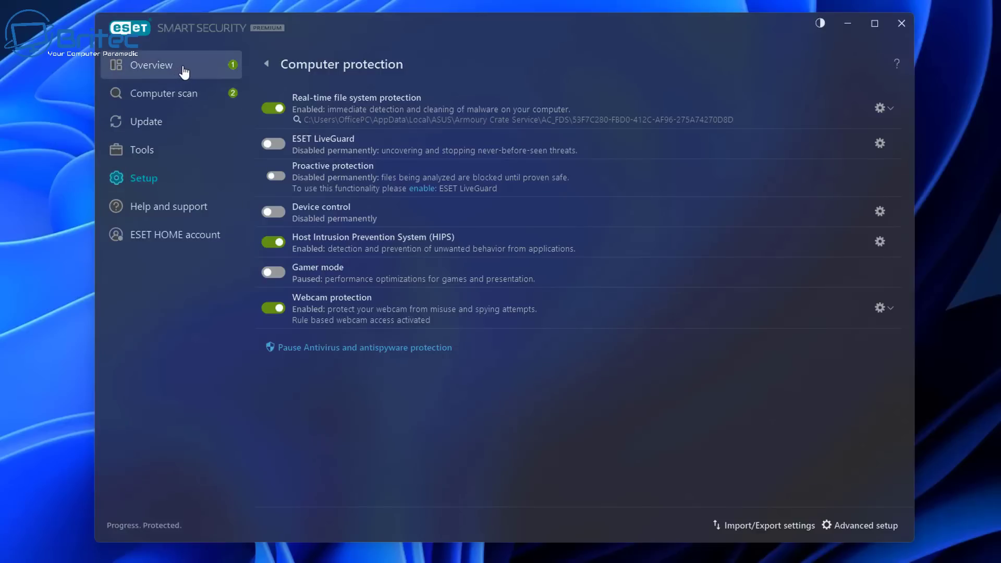
- Open the Real-time file system protection configuration, then view the Detection engine protection levels
click(879, 110)
click(887, 137)
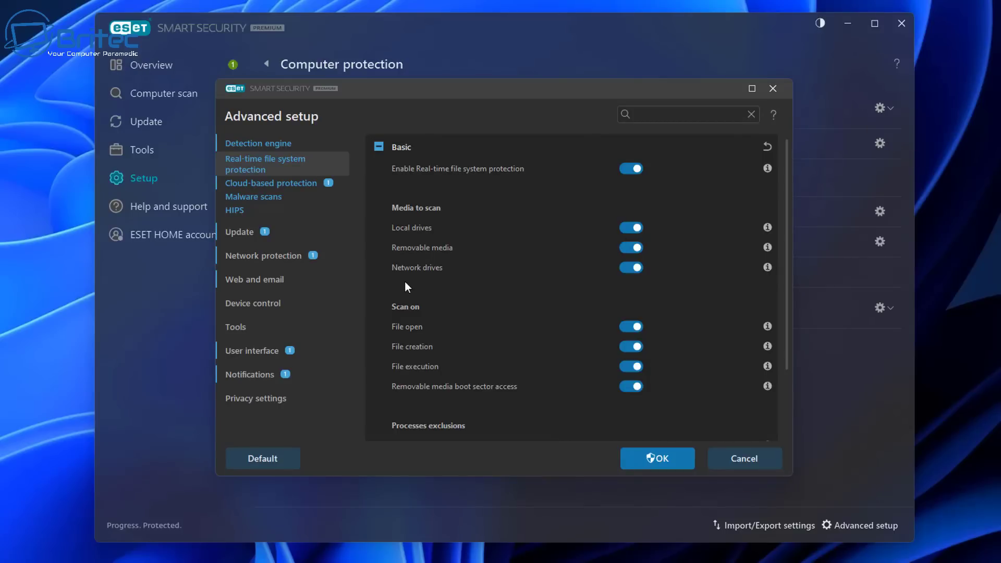
scroll(671, 370, down, 3)
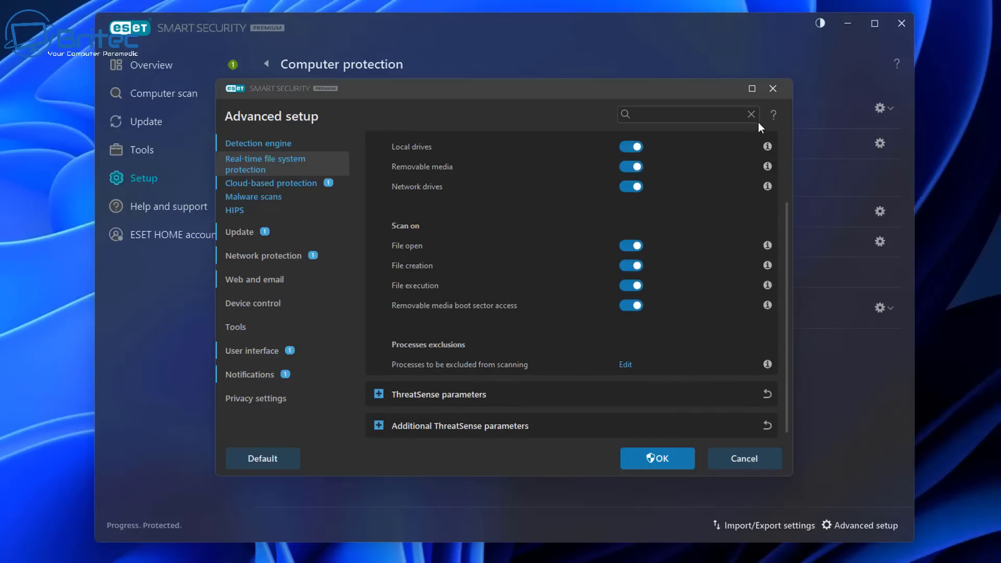
click(266, 147)
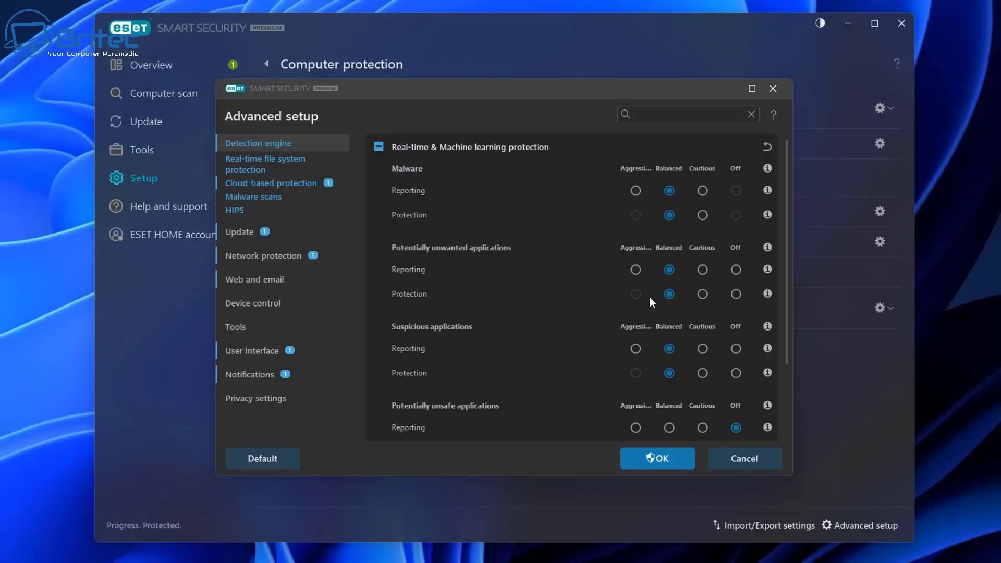
drag(783, 168, 783, 208)
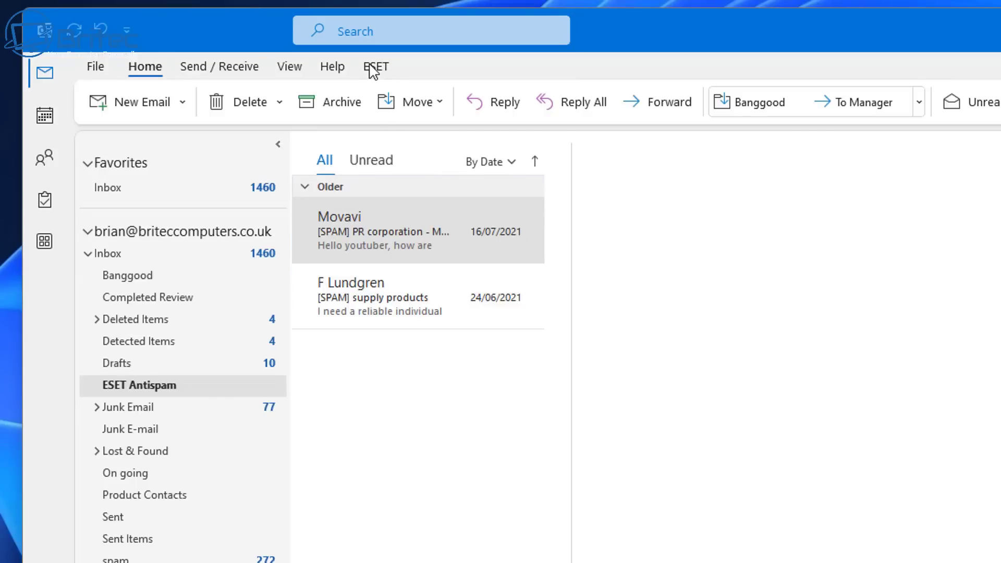
- Select the Movavi spam message in the ESET Antispam folder and bring up ESET's Outlook commands
click(378, 72)
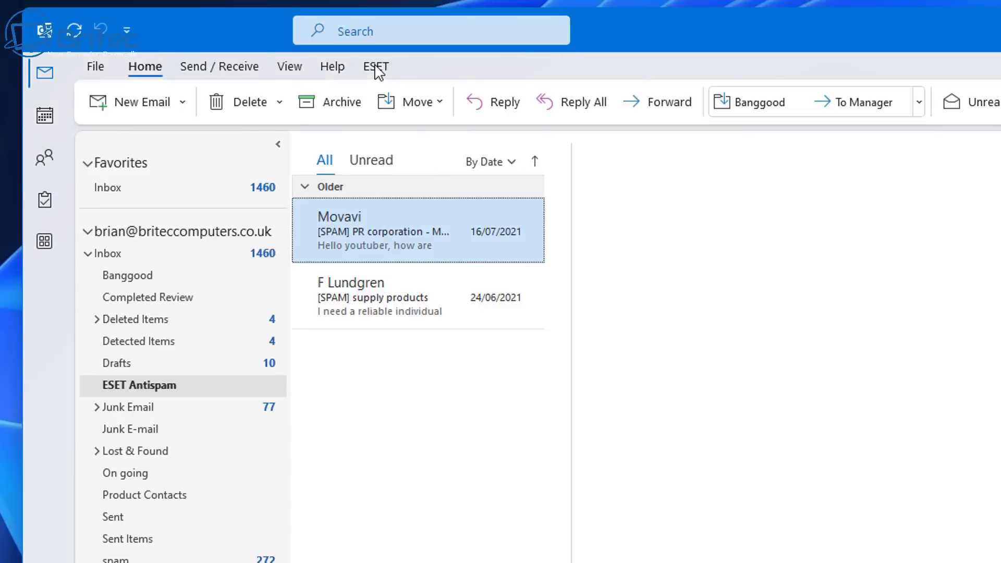
click(378, 72)
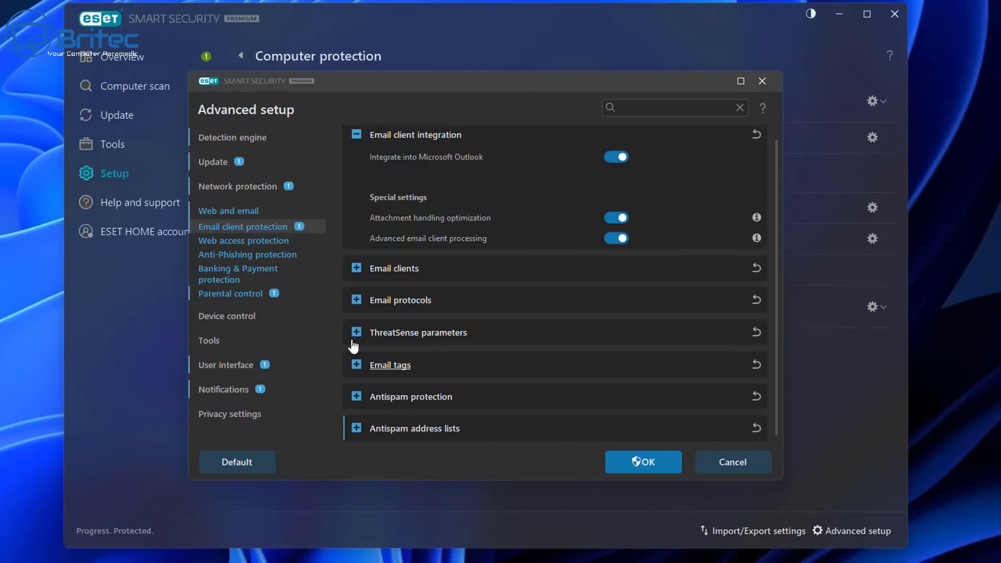
- Browse Web access, Anti-Phishing, Parental control and Banking & Payment protection settings, then close Advanced setup
click(254, 241)
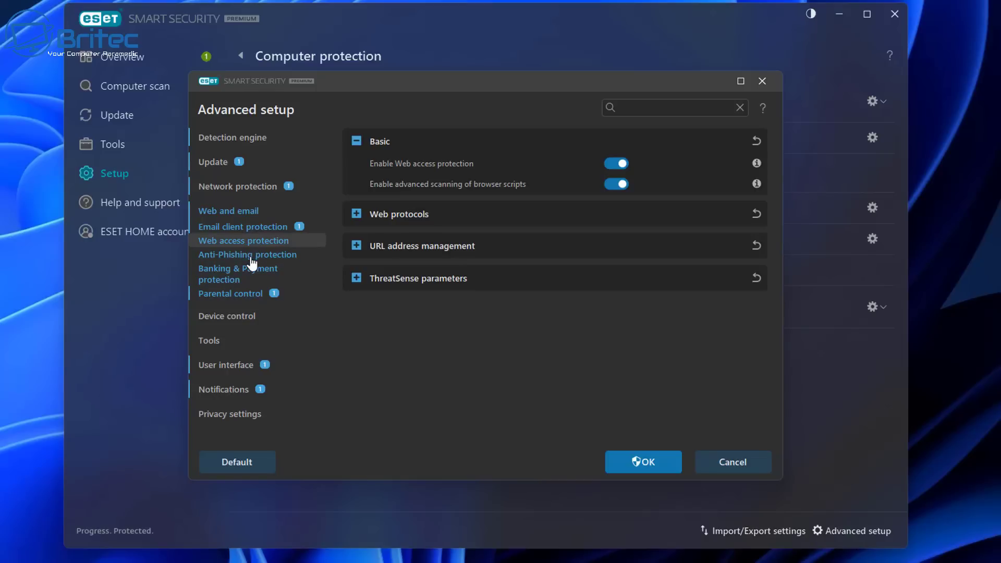
click(252, 261)
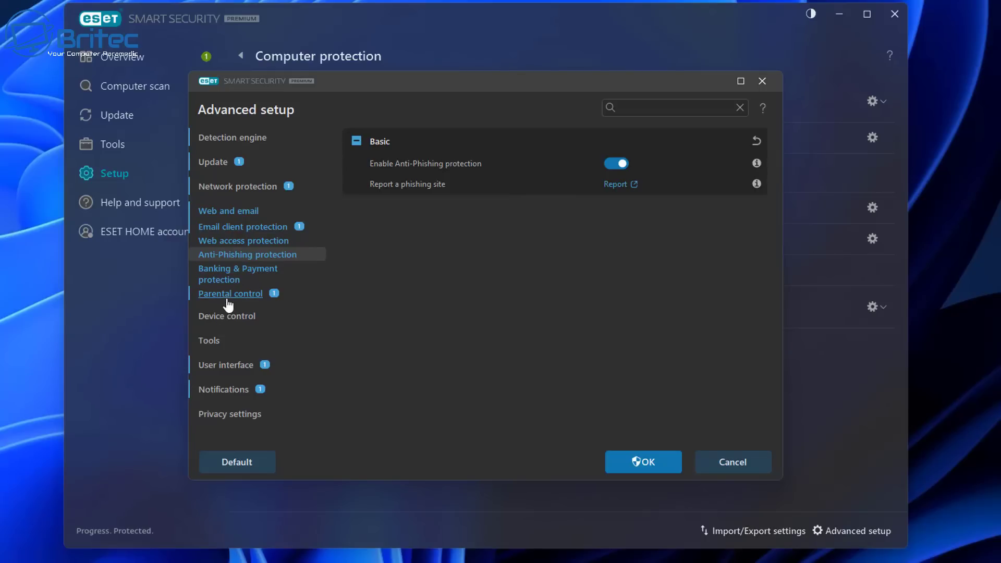
click(229, 295)
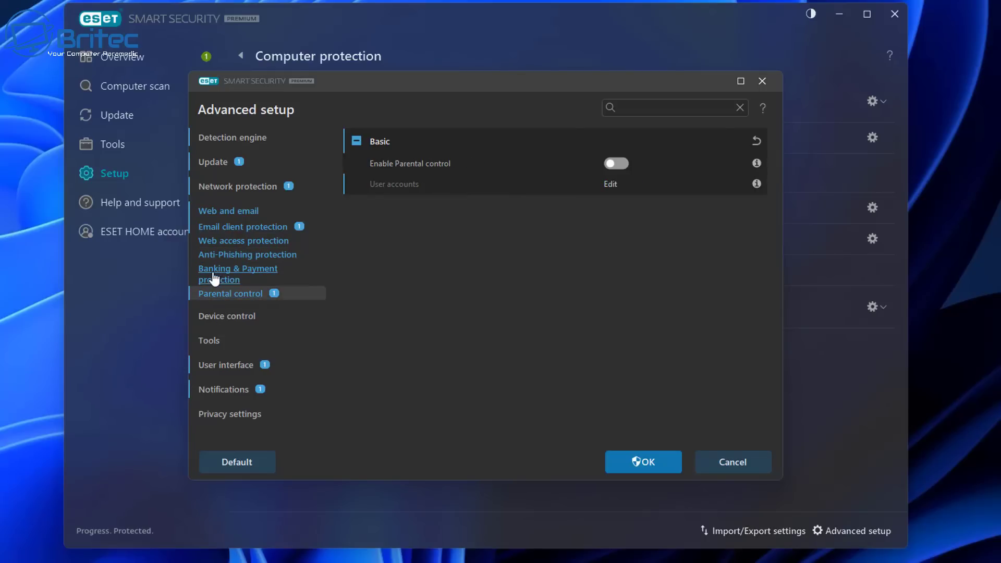
click(222, 281)
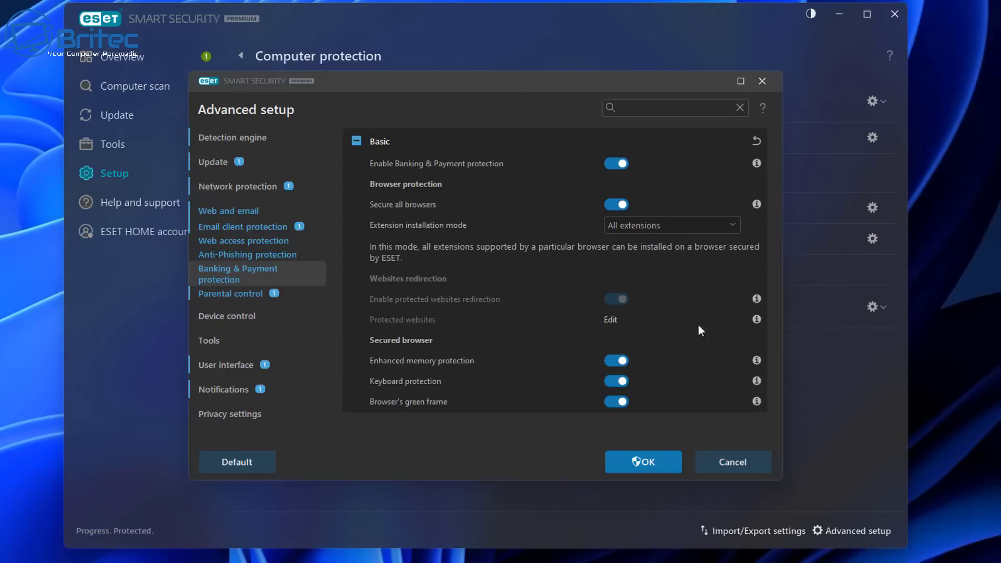
click(762, 80)
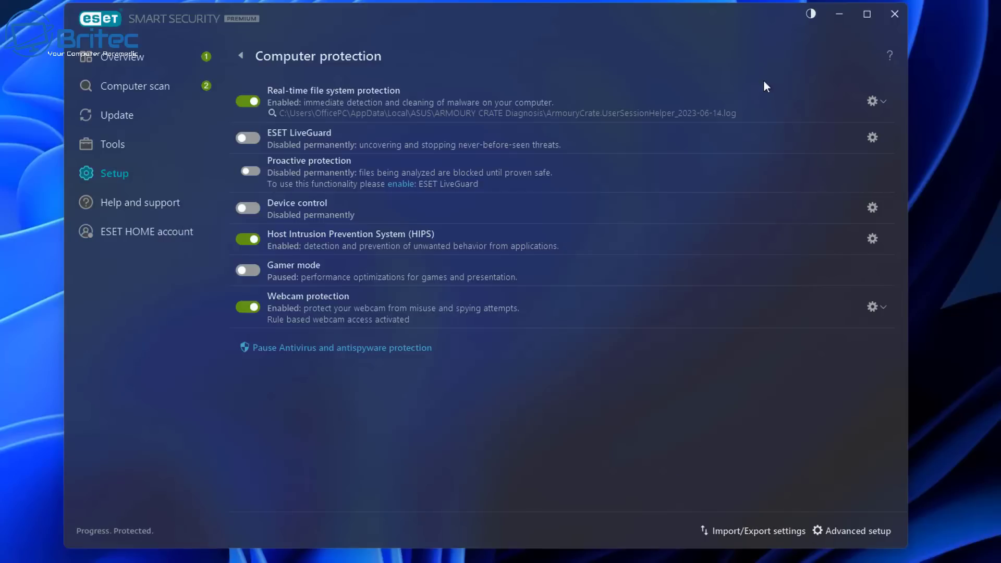
- Return to Overview, then go to the Tools page listing ESET's utilities
click(100, 69)
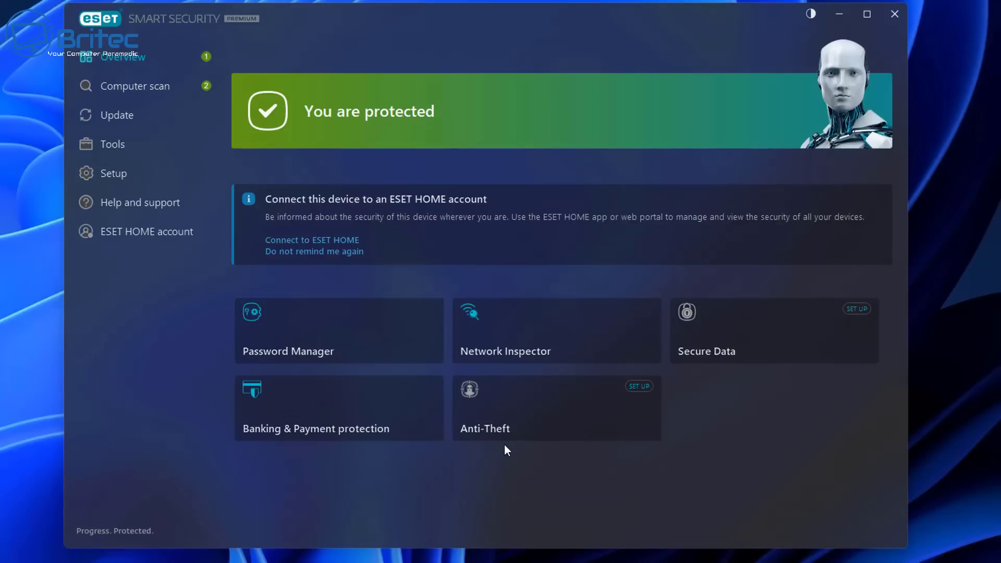
click(128, 152)
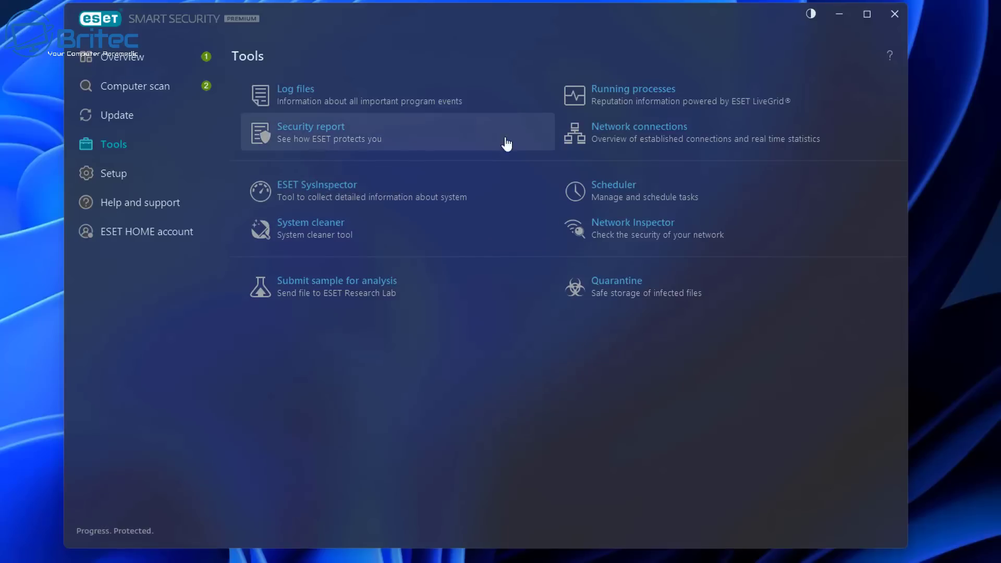
- List running processes with their reputation ratings and select nvdisplay.container.exe
click(647, 97)
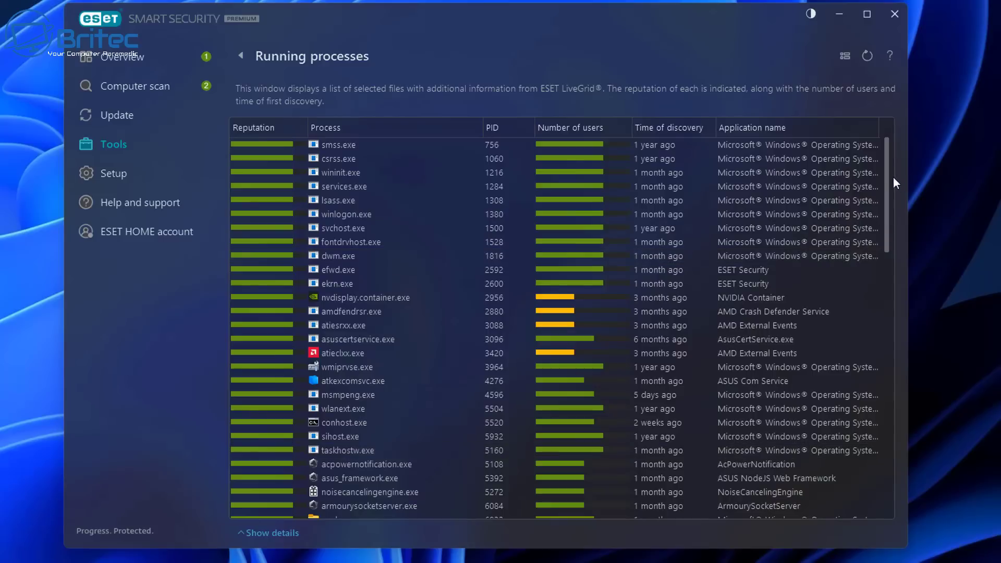
drag(886, 164, 882, 193)
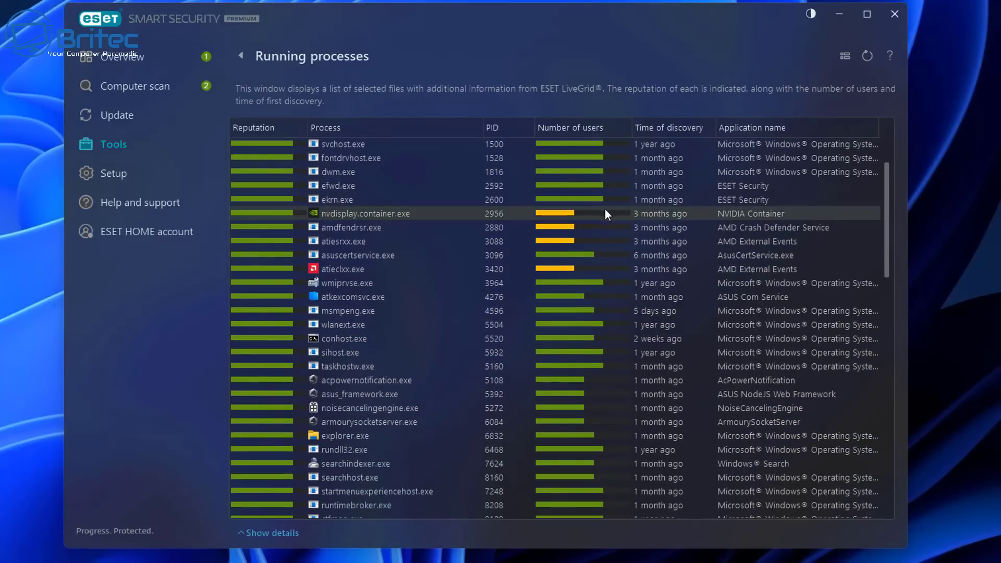
click(569, 213)
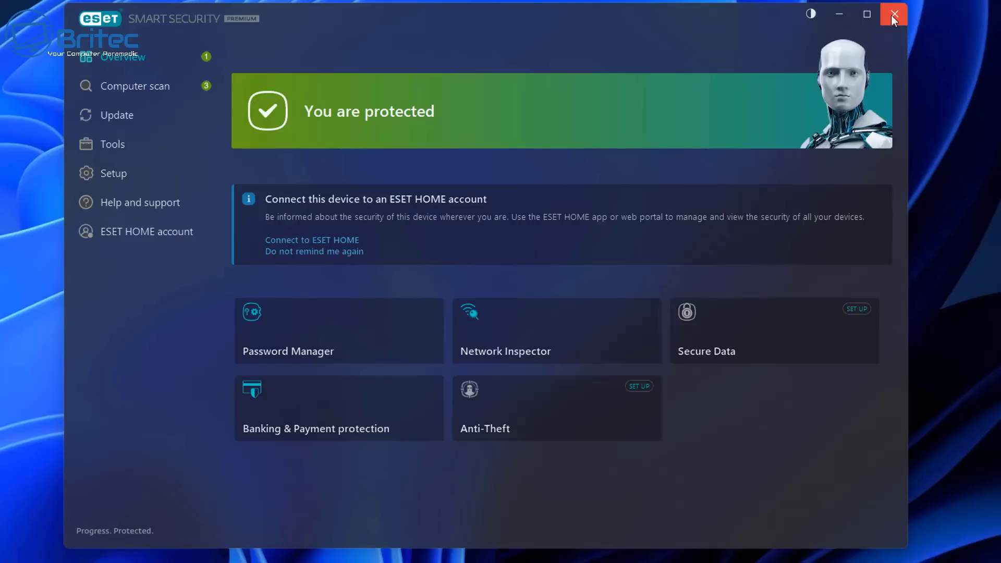
- Close the ESET Smart Security window, leaving only the Windows desktop and taskbar
click(894, 16)
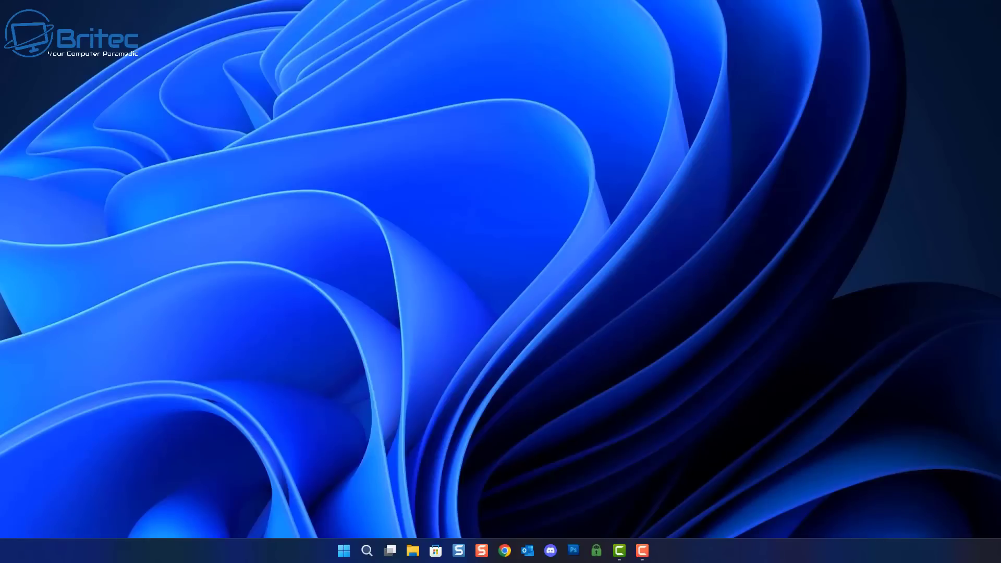